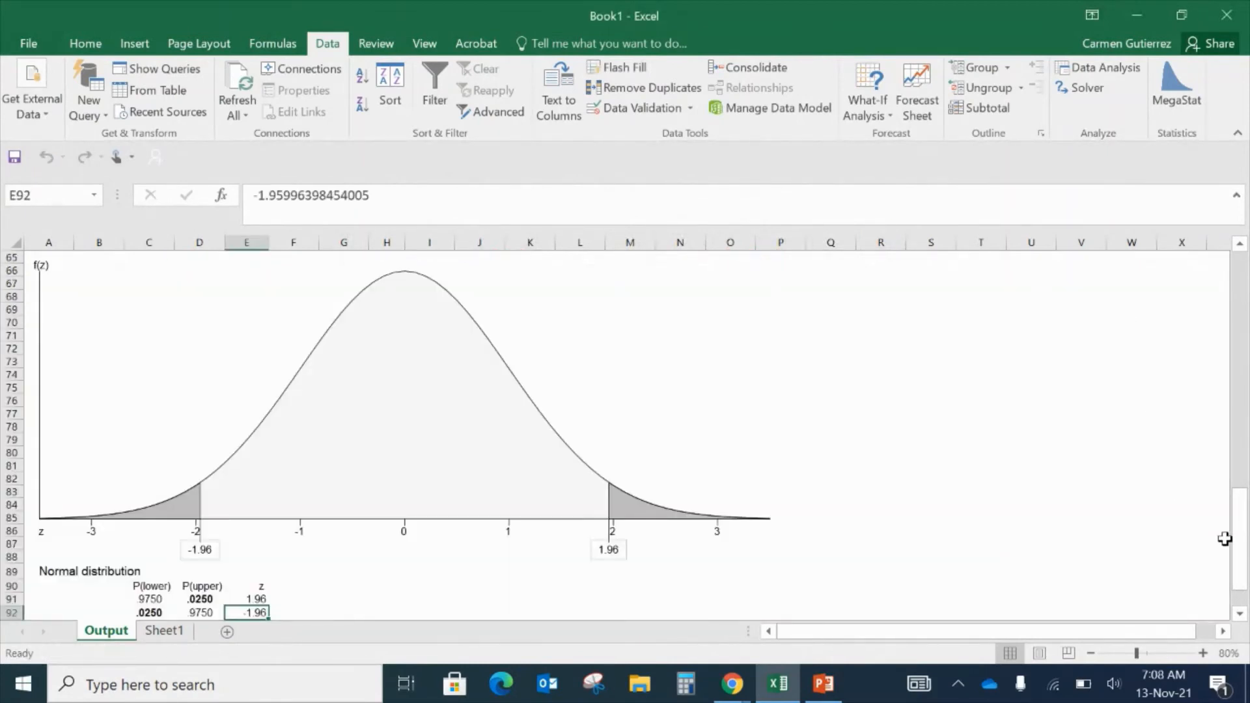
- Highlight in yellow both shaded tails of the normal curve and their .0250 entries under P(upper) and P(lower)
click(1089, 654)
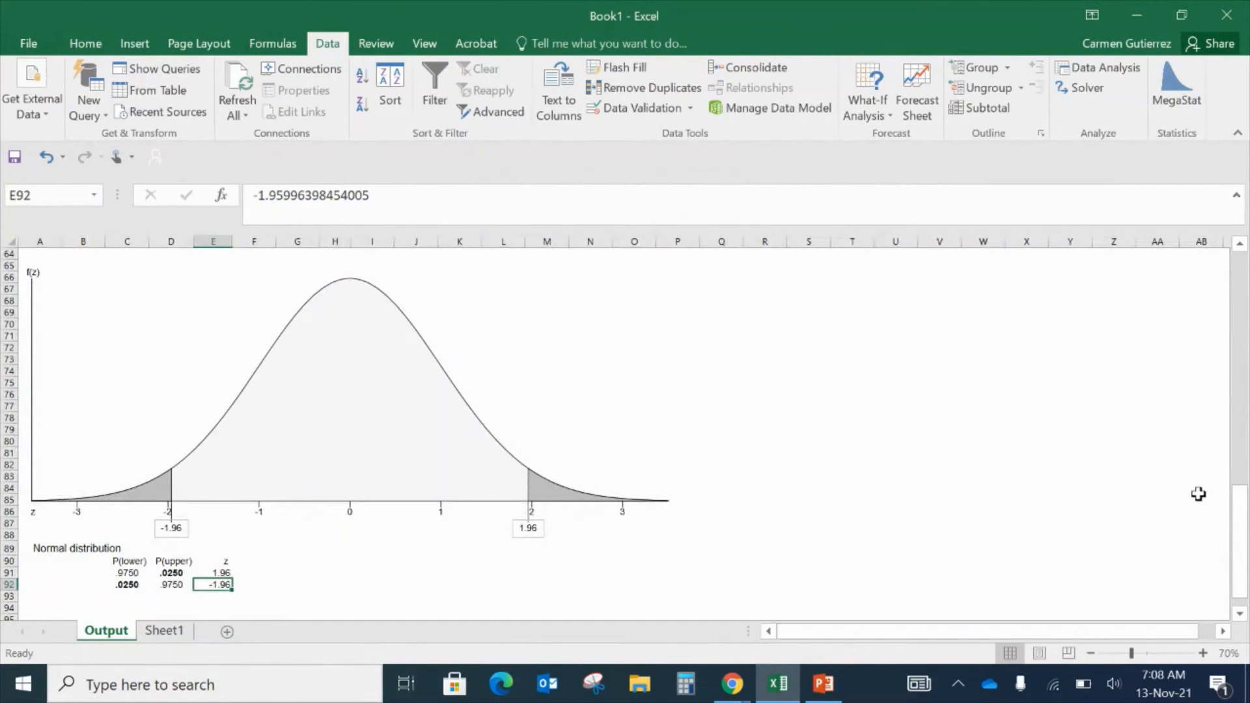
click(592, 335)
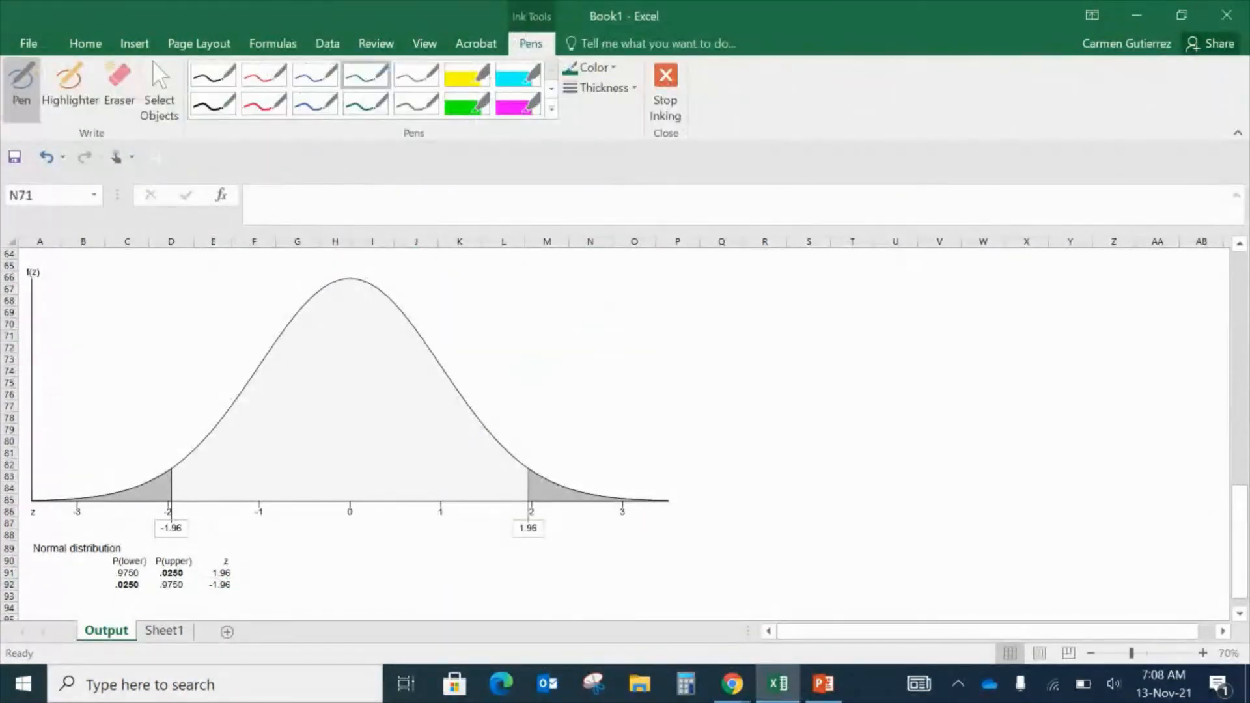
click(70, 88)
mouse_move(531, 478)
mouse_down()
mouse_move(539, 494)
mouse_move(643, 476)
mouse_up()
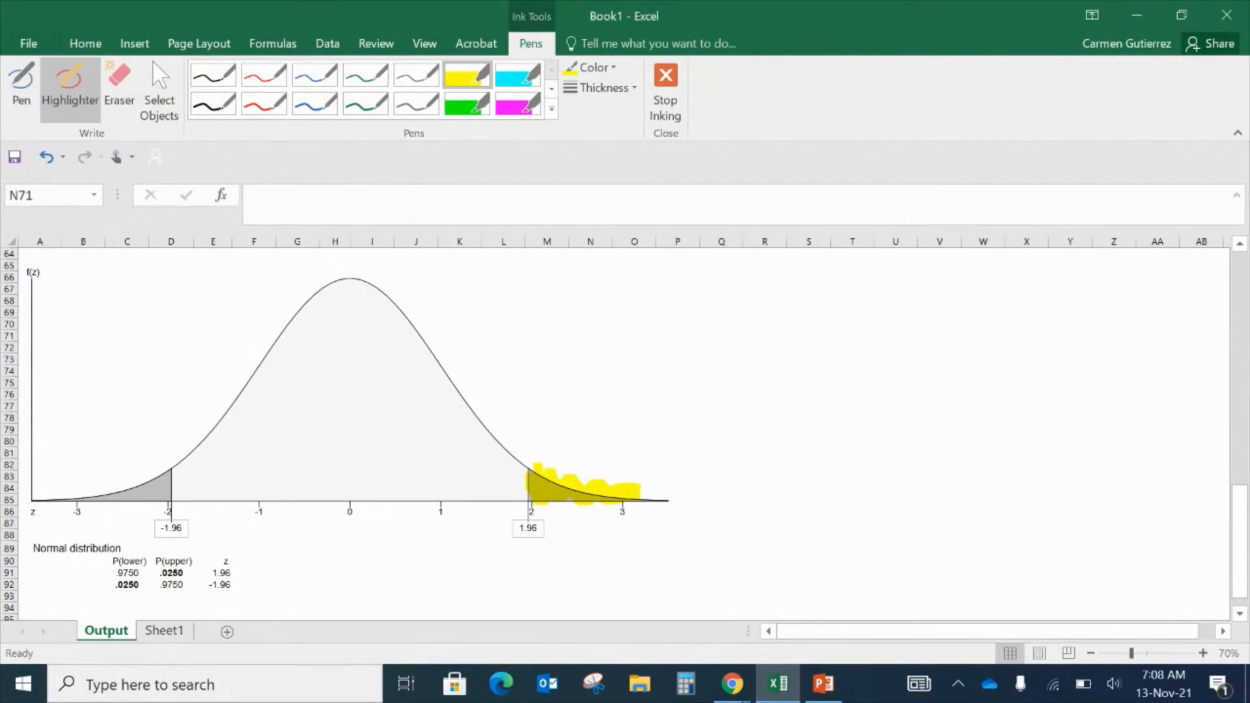
mouse_move(170, 554)
mouse_down()
mouse_move(153, 570)
mouse_move(195, 555)
mouse_move(189, 564)
mouse_up()
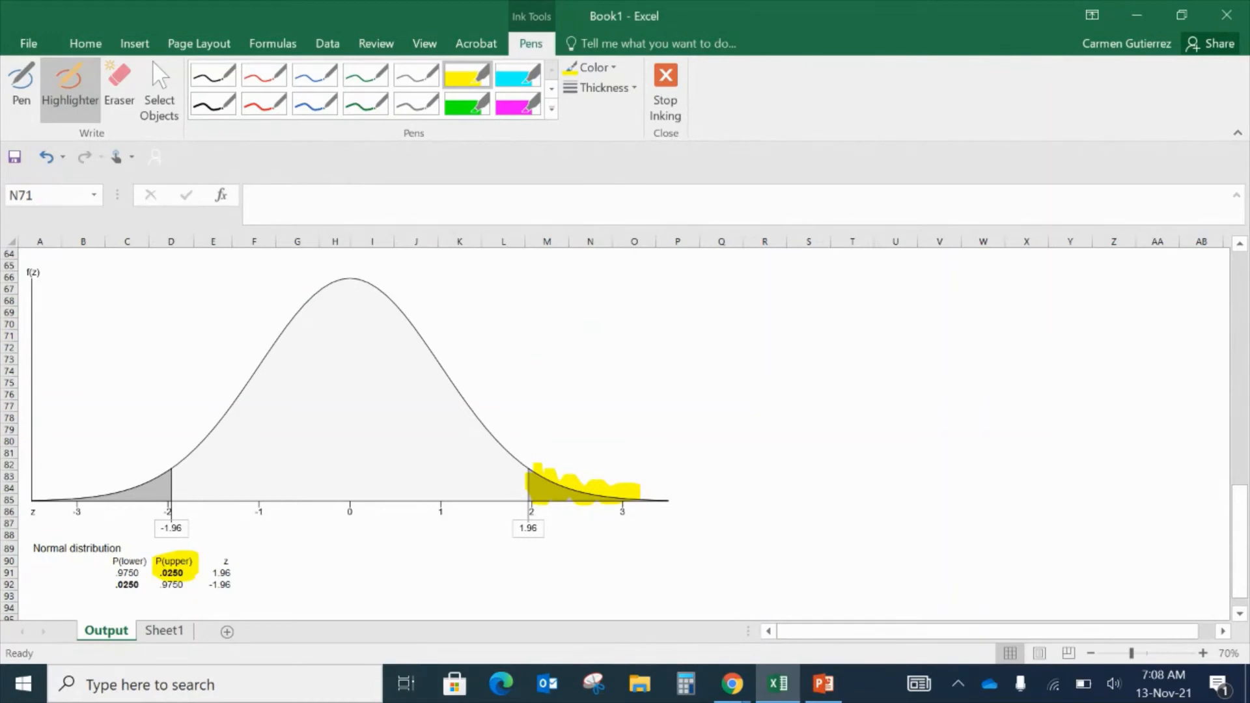
mouse_move(164, 442)
mouse_down()
mouse_move(164, 461)
mouse_move(78, 498)
mouse_up()
mouse_move(114, 582)
mouse_down()
mouse_move(147, 593)
mouse_move(134, 585)
mouse_up()
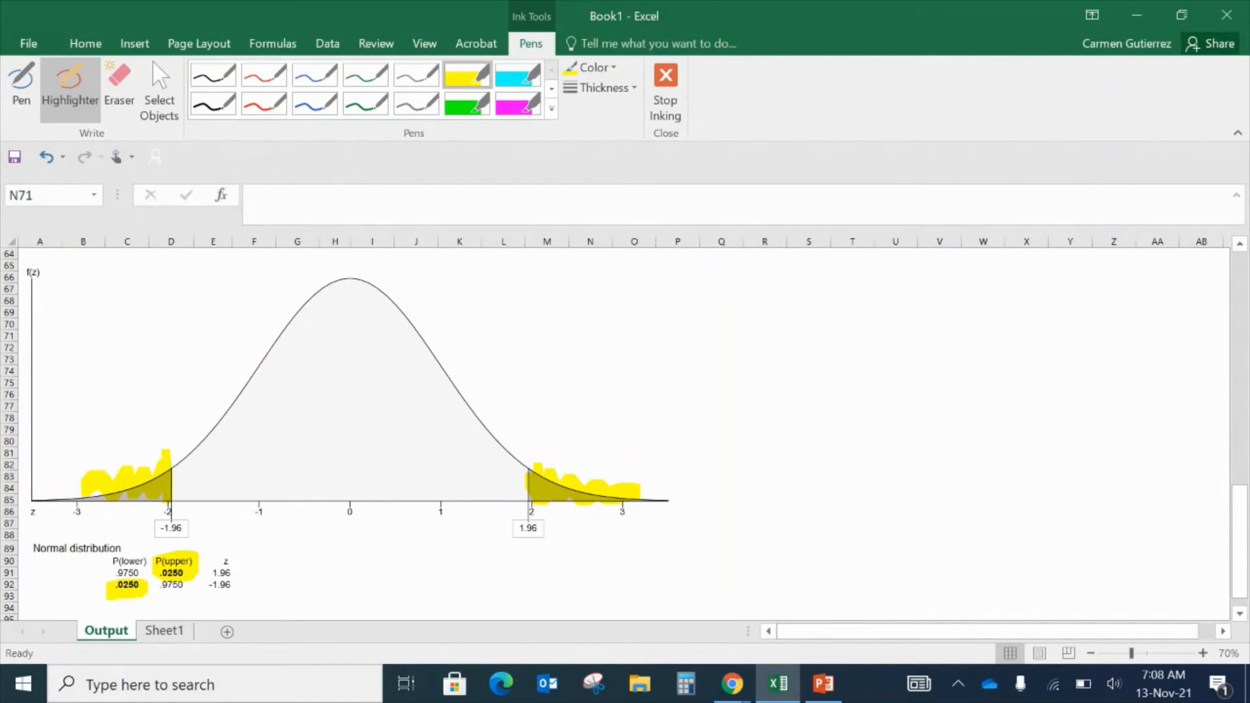
- In red ink, draw an arrow across the right tail, write "α/2" above it, and write "α = 0.05" beside the chart
click(265, 79)
drag(528, 480, 659, 493)
drag(581, 386, 585, 412)
drag(601, 392, 615, 412)
mouse_move(896, 282)
mouse_down()
mouse_move(856, 325)
mouse_move(886, 328)
mouse_up()
mouse_move(900, 301)
mouse_down()
mouse_move(923, 298)
mouse_move(925, 316)
mouse_up()
mouse_move(952, 297)
mouse_down()
mouse_move(942, 312)
mouse_move(951, 297)
mouse_up()
mouse_move(1002, 298)
mouse_down()
mouse_move(991, 310)
mouse_move(1003, 298)
mouse_up()
mouse_move(1019, 290)
mouse_down()
mouse_move(1017, 325)
mouse_move(1044, 294)
mouse_up()
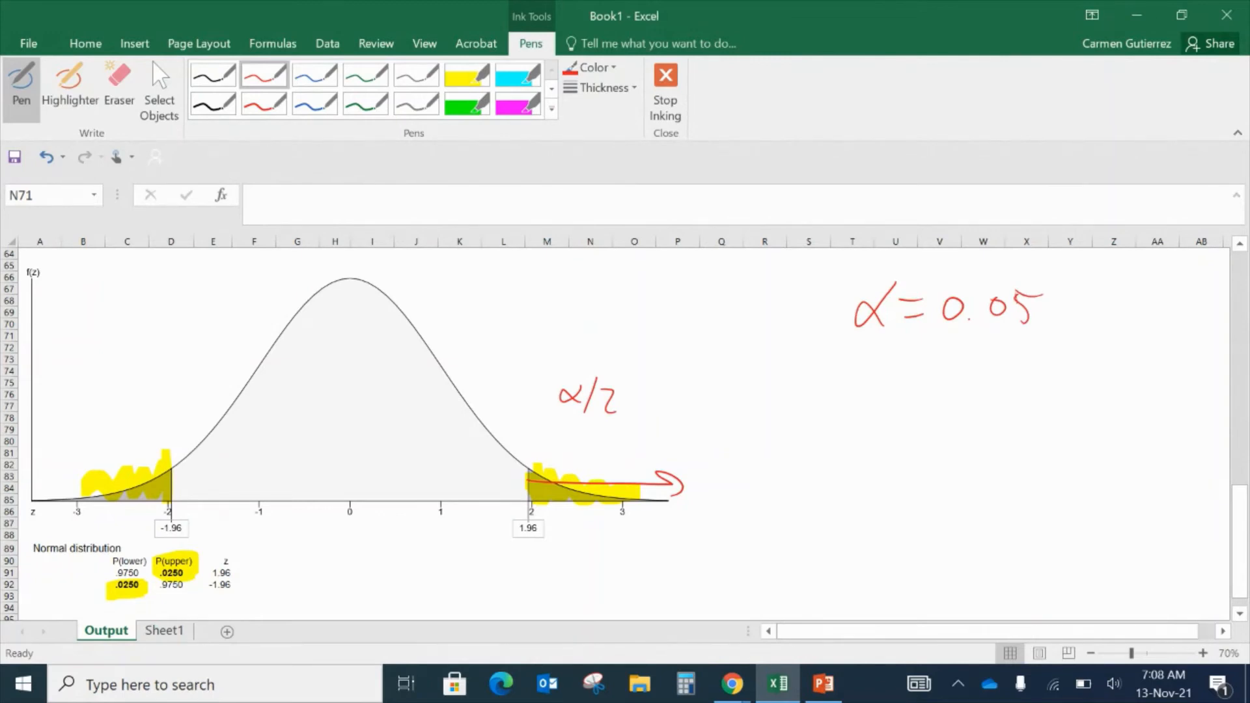
- Handwrite the calculation "α/2 = 0.05/2 = 0.025" in red below the α = 0.05 note
drag(880, 360, 887, 389)
mouse_move(915, 340)
mouse_down()
mouse_move(884, 409)
mouse_move(906, 383)
mouse_move(924, 403)
mouse_up()
drag(945, 371, 965, 378)
mouse_move(997, 362)
mouse_down()
mouse_move(986, 363)
mouse_move(1041, 376)
mouse_move(1069, 346)
mouse_up()
click(1014, 372)
click(1072, 388)
drag(970, 392, 1093, 387)
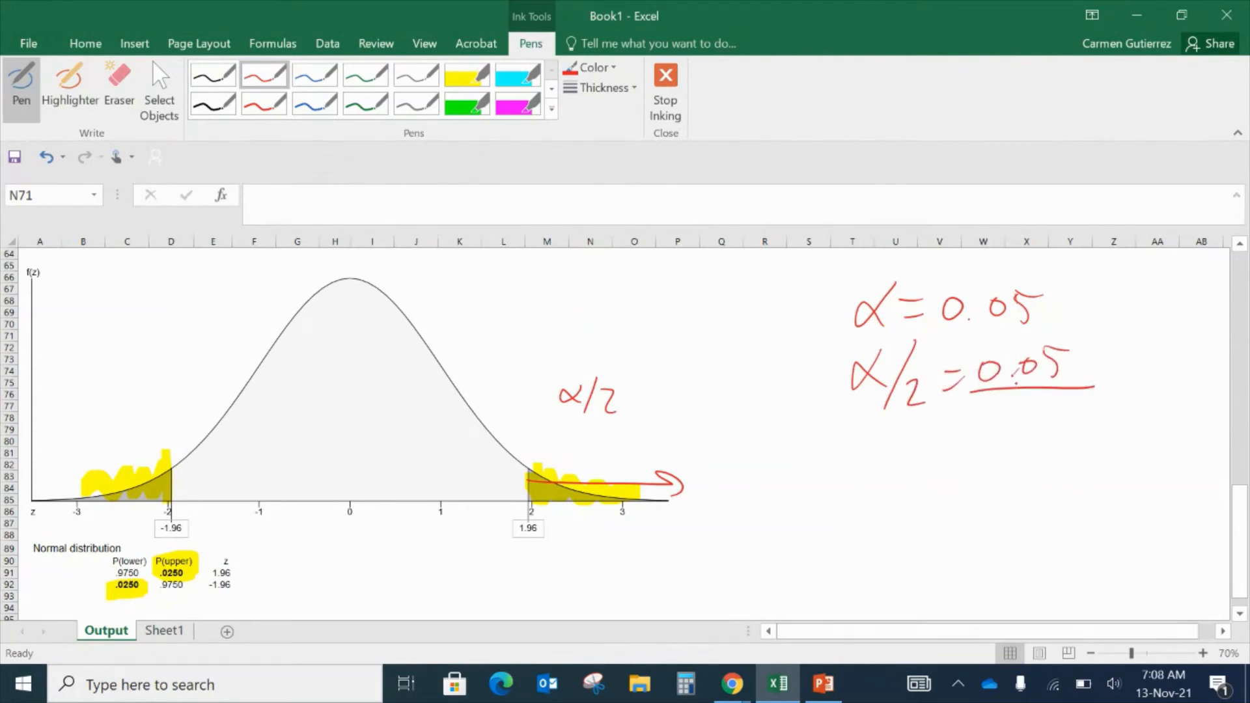
mouse_move(1006, 398)
mouse_down()
mouse_move(1008, 423)
mouse_move(1029, 422)
mouse_up()
click(1106, 395)
mouse_move(1104, 376)
mouse_down()
mouse_move(1116, 375)
mouse_move(1116, 395)
mouse_up()
drag(1142, 370, 1175, 373)
drag(1188, 371, 1199, 388)
mouse_move(1203, 365)
mouse_down()
mouse_move(1202, 389)
mouse_move(1220, 367)
mouse_up()
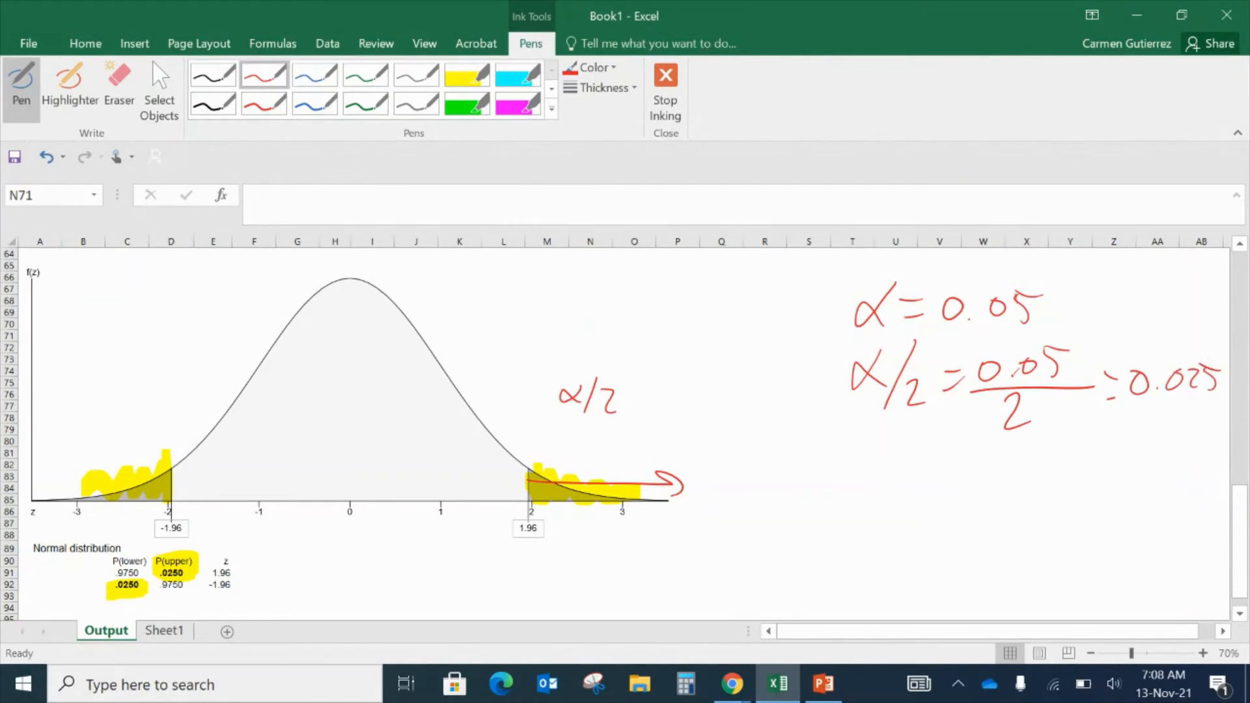
- Circle the two .0250 probabilities in red, write "α/2" above the left tail, and write "0.025" in both tails
mouse_move(151, 579)
mouse_down()
mouse_move(168, 582)
mouse_move(148, 564)
mouse_move(154, 575)
mouse_move(110, 595)
mouse_move(156, 581)
mouse_up()
mouse_move(79, 439)
mouse_down()
mouse_move(54, 457)
mouse_move(86, 470)
mouse_move(109, 461)
mouse_move(99, 476)
mouse_move(128, 489)
mouse_move(131, 478)
mouse_up()
click(77, 449)
click(114, 484)
drag(146, 471, 162, 488)
drag(155, 469, 168, 468)
drag(566, 484, 616, 495)
mouse_move(626, 485)
mouse_down()
mouse_move(633, 497)
mouse_move(650, 482)
mouse_move(628, 506)
mouse_up()
- Draw a red double arrow across the region between the tails and write "Do not Reject H0" inside the curve
drag(188, 464, 531, 481)
drag(298, 321, 280, 338)
drag(309, 318, 352, 318)
mouse_move(365, 304)
mouse_down()
mouse_move(361, 319)
mouse_move(362, 301)
mouse_up()
mouse_move(379, 274)
mouse_down()
mouse_move(392, 313)
mouse_move(395, 298)
mouse_up()
mouse_move(314, 351)
mouse_down()
mouse_move(339, 374)
mouse_move(369, 370)
mouse_move(375, 394)
mouse_move(401, 359)
mouse_up()
mouse_move(407, 325)
mouse_down()
mouse_move(410, 365)
mouse_move(409, 352)
mouse_up()
drag(437, 316, 436, 342)
mouse_move(451, 310)
mouse_down()
mouse_move(451, 343)
mouse_move(463, 323)
mouse_move(474, 339)
mouse_up()
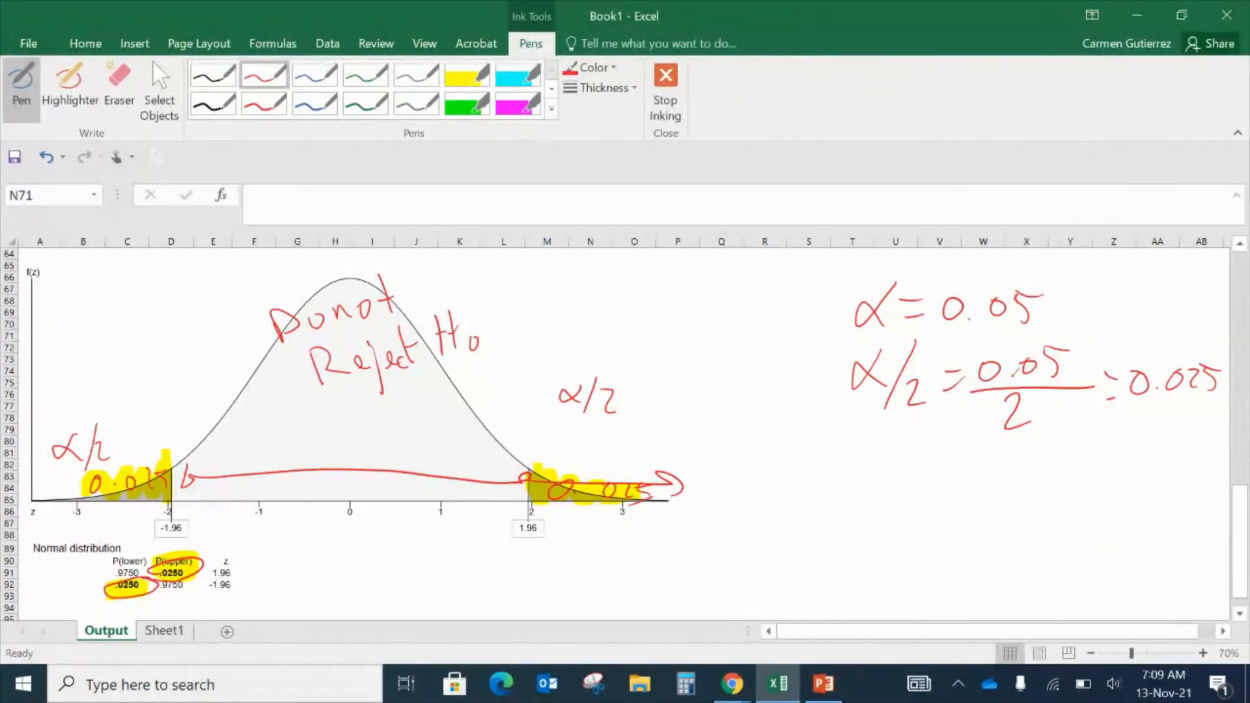
- Write "Reject H0" in green ink above the right and left tails of the normal curve
click(366, 74)
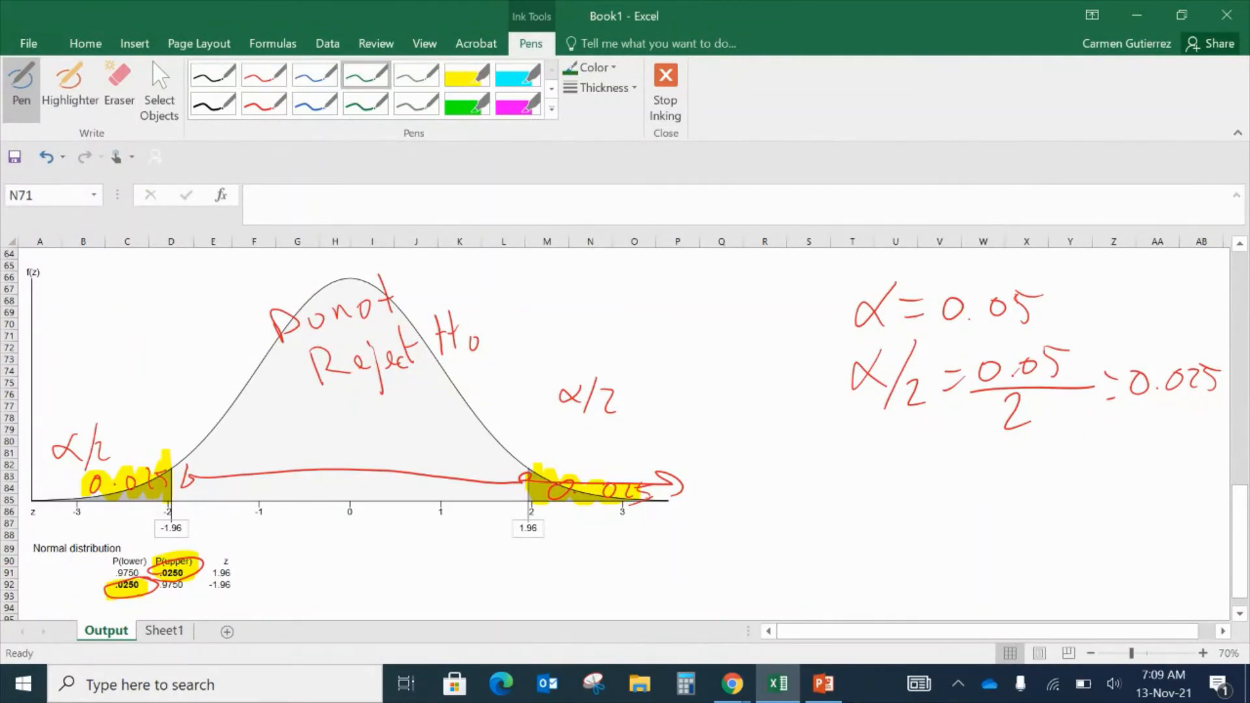
mouse_move(566, 432)
mouse_down()
mouse_move(565, 467)
mouse_move(609, 463)
mouse_move(615, 488)
mouse_move(640, 464)
mouse_up()
drag(654, 449, 649, 463)
drag(673, 413, 671, 465)
drag(662, 448, 704, 461)
drag(708, 443, 724, 442)
mouse_move(723, 419)
mouse_down()
mouse_move(723, 462)
mouse_move(741, 451)
mouse_up()
drag(53, 379, 55, 417)
mouse_move(53, 377)
mouse_down()
mouse_move(79, 414)
mouse_move(104, 411)
mouse_up()
mouse_move(107, 384)
mouse_down()
mouse_move(117, 429)
mouse_move(132, 408)
mouse_up()
drag(149, 387, 145, 404)
drag(154, 361, 152, 408)
drag(155, 391, 173, 380)
drag(151, 425, 150, 450)
mouse_move(163, 414)
mouse_down()
mouse_move(160, 449)
mouse_move(177, 442)
mouse_up()
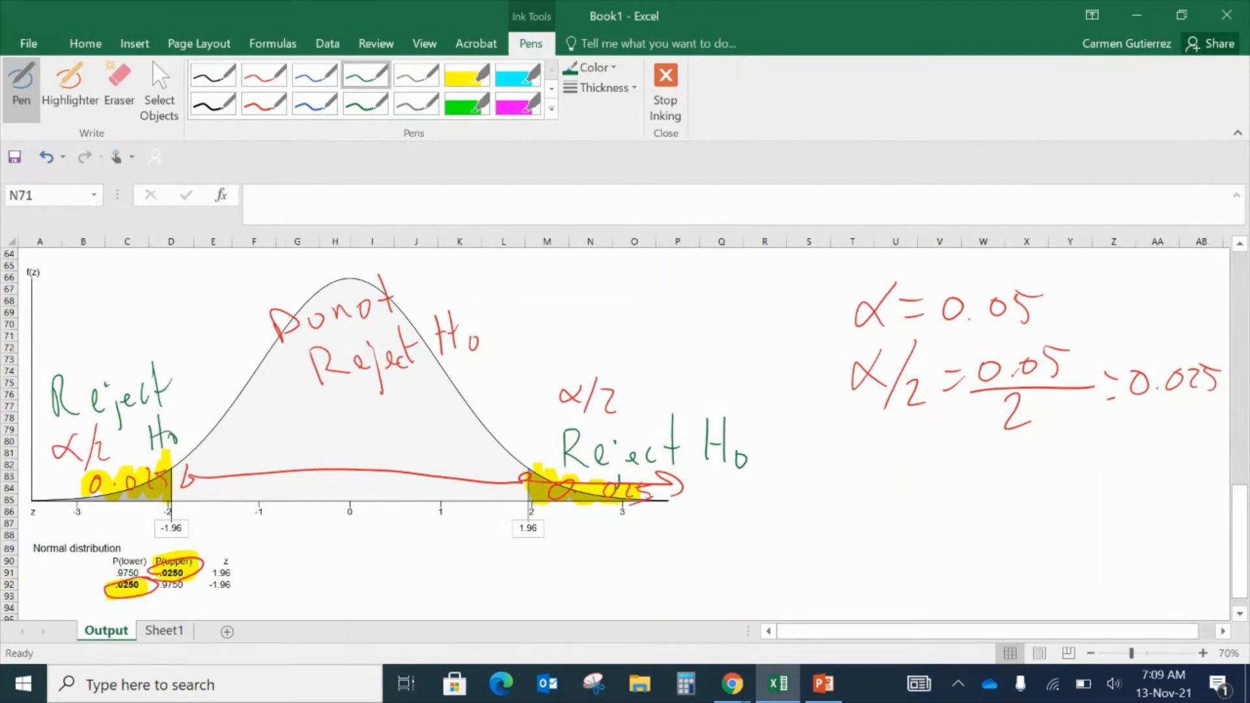
- Draw green vertical lines at 1.96 and -1.96 and label them "Critical Value" and "CV" in red
drag(521, 357, 524, 519)
drag(169, 309, 168, 531)
click(263, 75)
mouse_move(517, 291)
mouse_down()
mouse_move(514, 324)
mouse_move(524, 305)
mouse_up()
drag(534, 312, 535, 322)
drag(550, 279, 550, 323)
mouse_move(544, 305)
mouse_down()
mouse_move(557, 302)
mouse_move(561, 324)
mouse_up()
drag(583, 301, 588, 318)
drag(599, 302, 603, 318)
drag(611, 273, 615, 319)
drag(536, 332, 555, 332)
drag(574, 337, 575, 340)
drag(576, 338, 591, 355)
drag(603, 334, 649, 348)
mouse_move(160, 267)
mouse_down()
mouse_move(157, 300)
mouse_move(177, 274)
mouse_up()
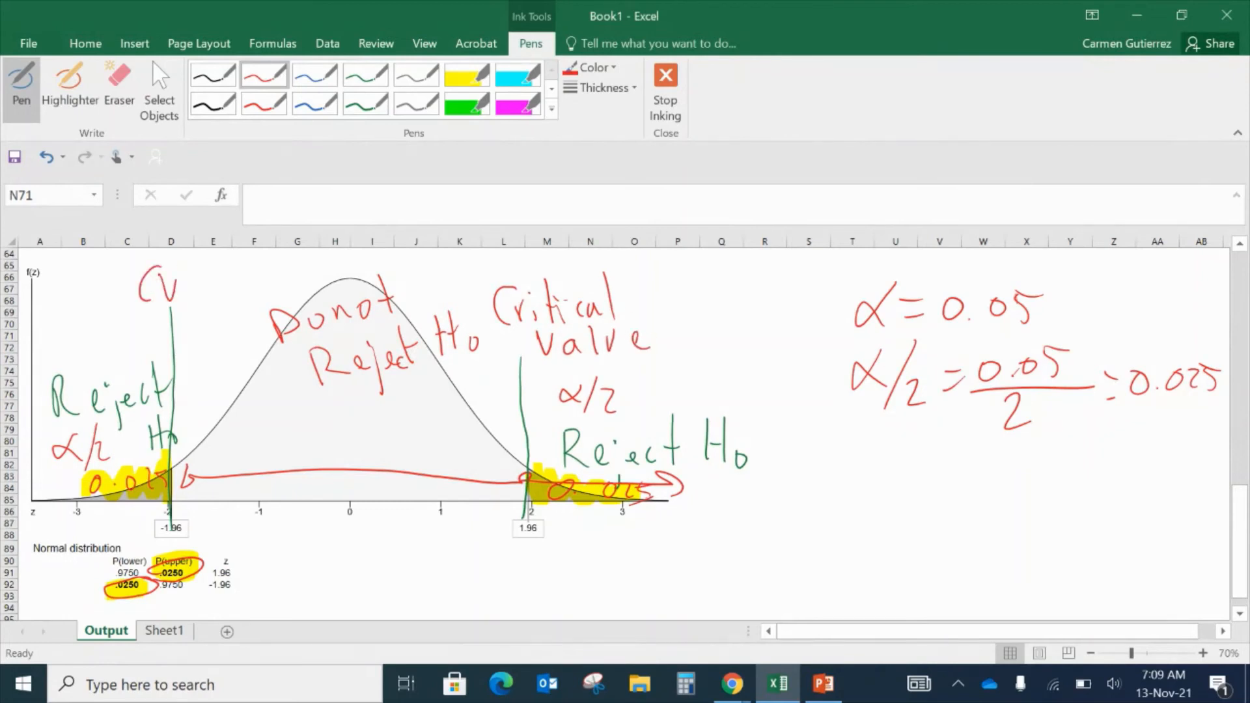
- Circle the z column values in red and box the 1.96 and -1.96 labels on the axis
mouse_move(225, 550)
mouse_down()
mouse_move(228, 619)
mouse_move(246, 557)
mouse_up()
mouse_move(493, 548)
mouse_down()
mouse_move(563, 549)
mouse_move(553, 507)
mouse_move(502, 558)
mouse_up()
mouse_move(192, 543)
mouse_down()
mouse_move(141, 512)
mouse_move(190, 544)
mouse_up()
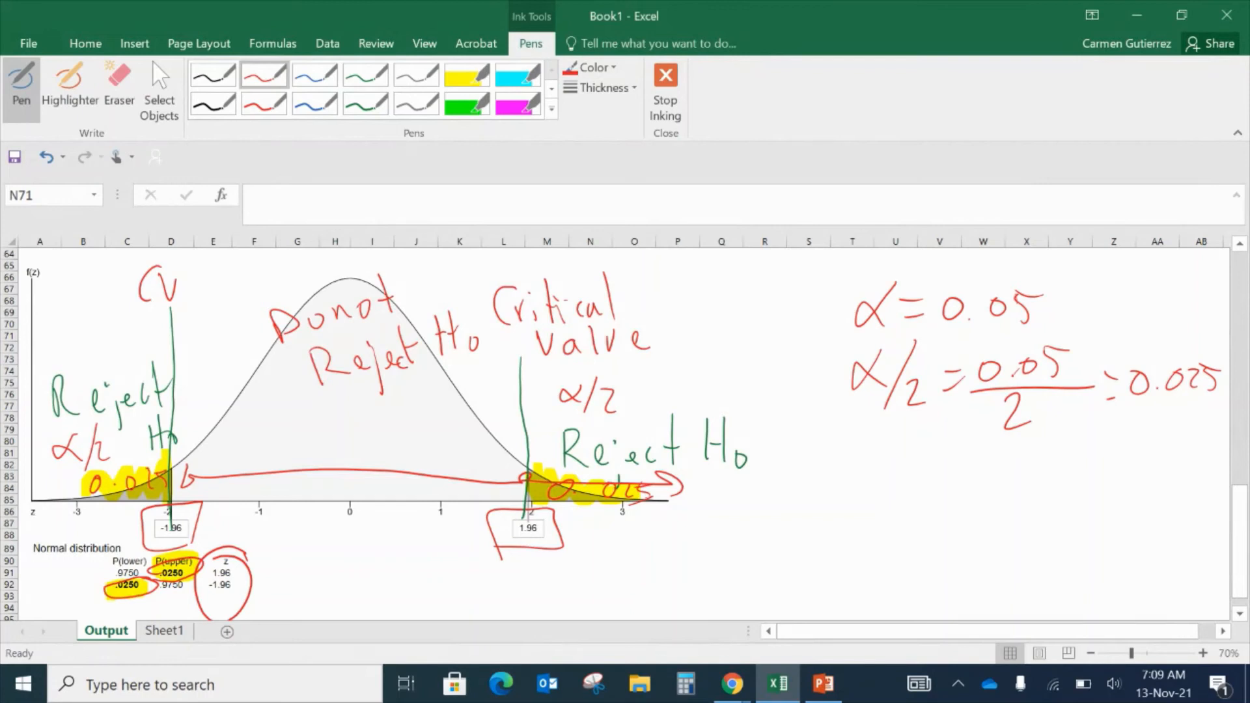
- Highlight the z axis label and the "Normal distribution" heading in turquoise
click(518, 74)
mouse_move(45, 506)
mouse_down()
mouse_move(24, 514)
mouse_move(44, 498)
mouse_up()
mouse_move(46, 548)
mouse_down()
mouse_move(33, 548)
mouse_move(121, 547)
mouse_move(108, 544)
mouse_up()
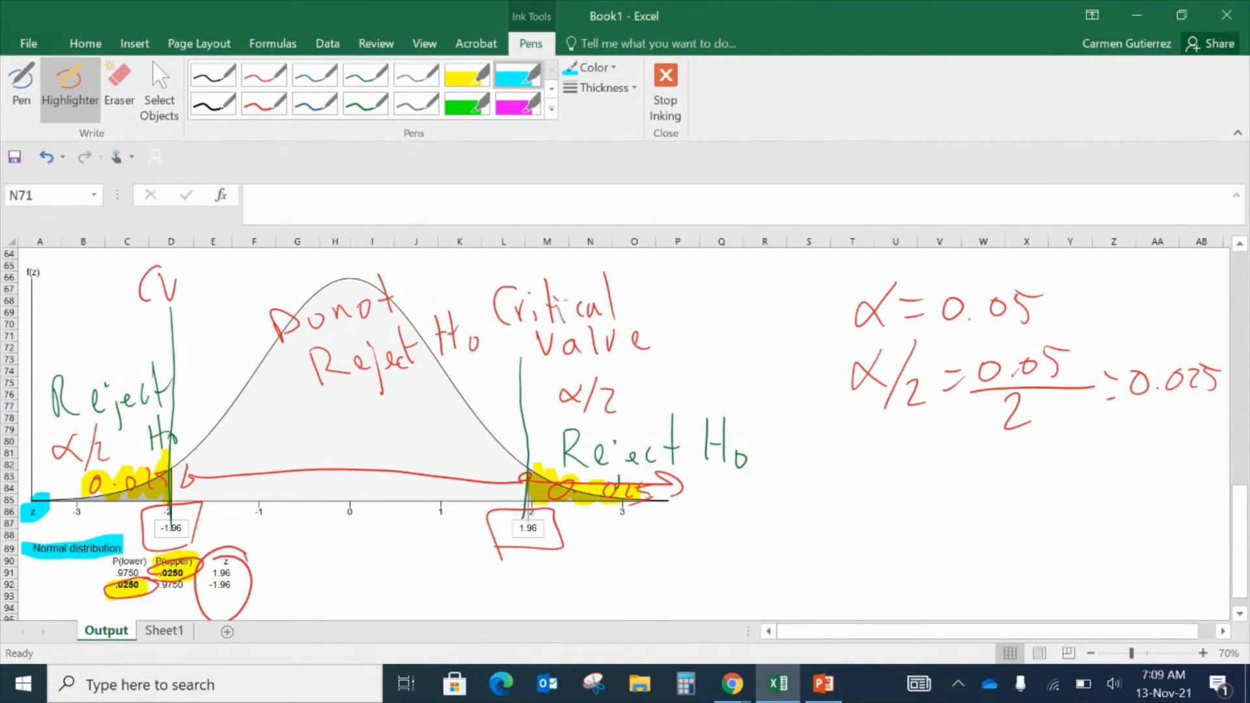
- Open the t-Distribution calculation from MegaStat's Probability options
click(338, 44)
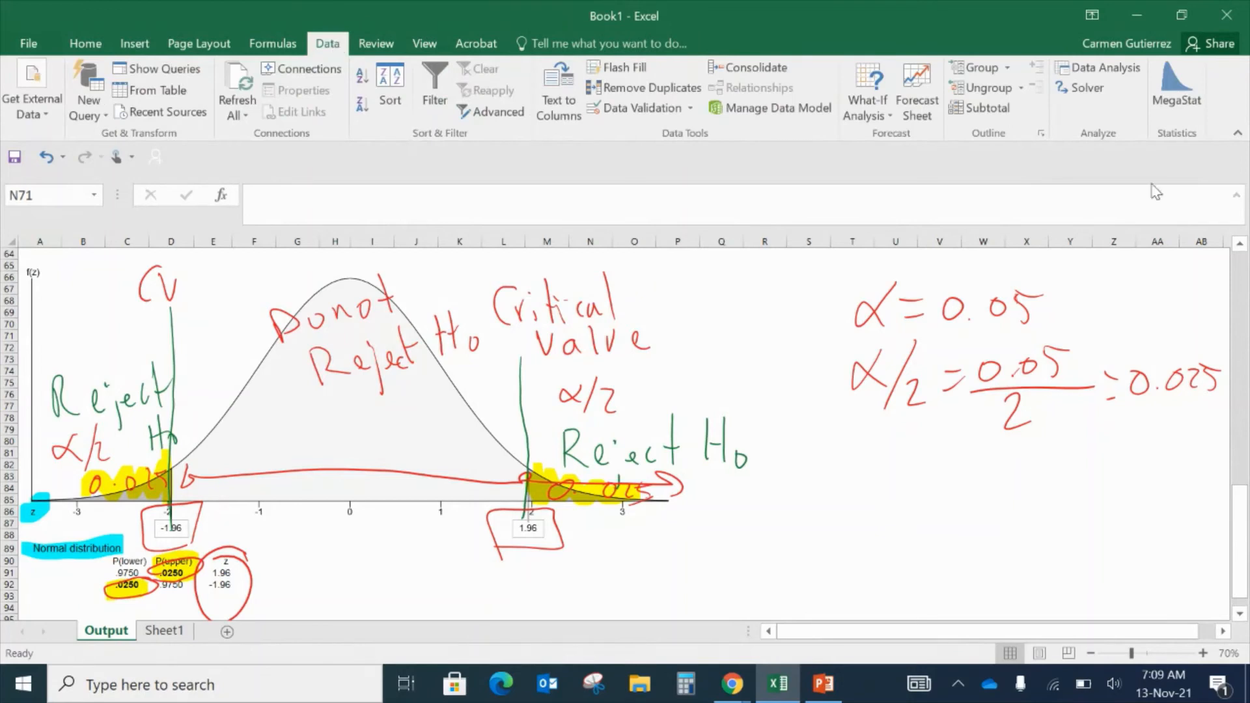
click(1195, 99)
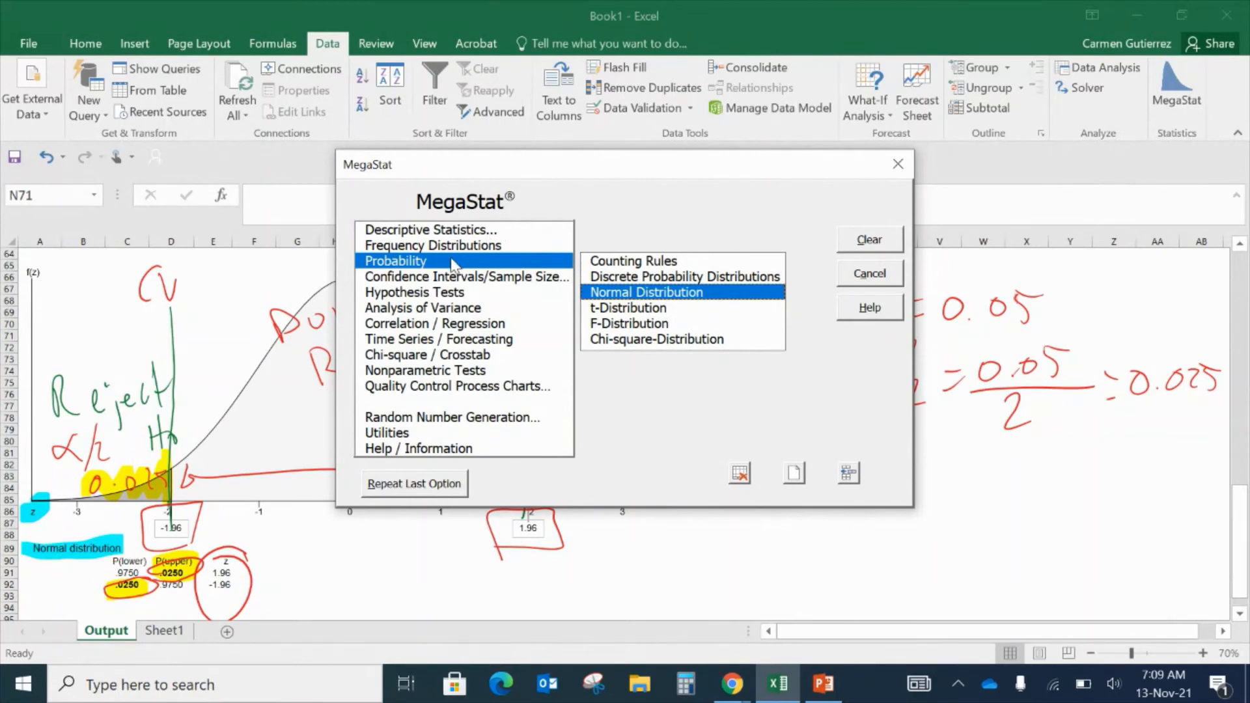
double_click(630, 292)
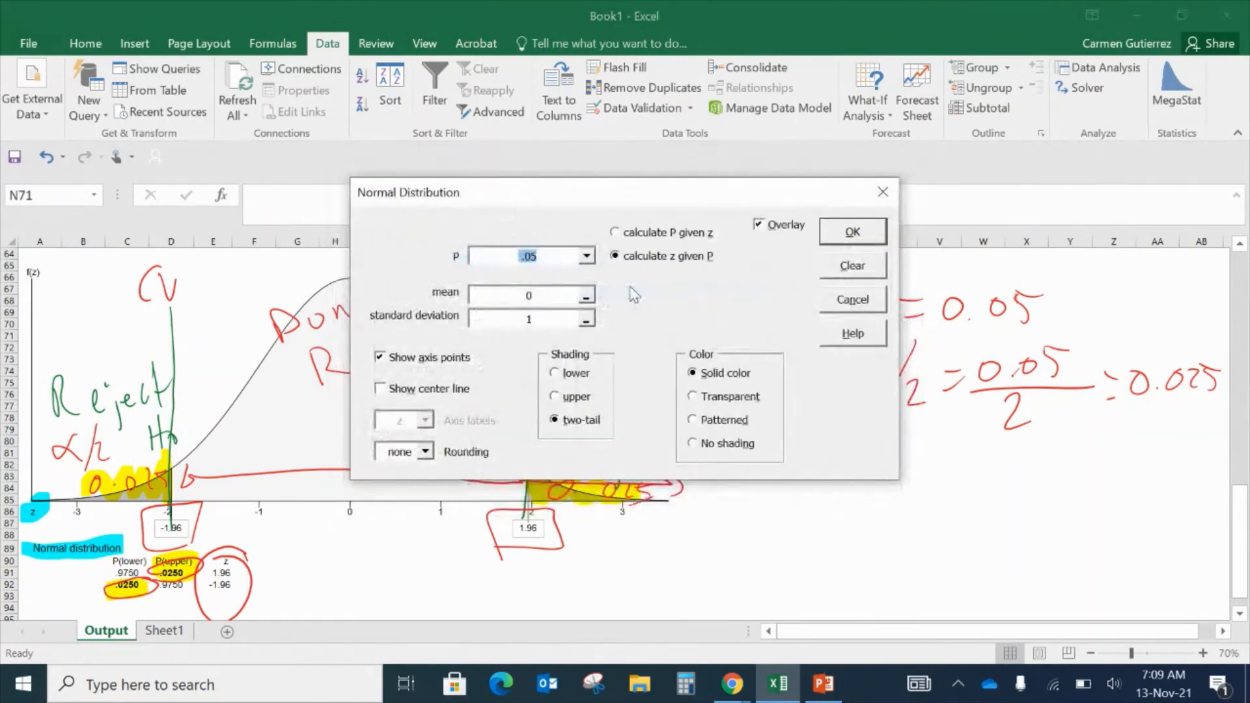
click(852, 300)
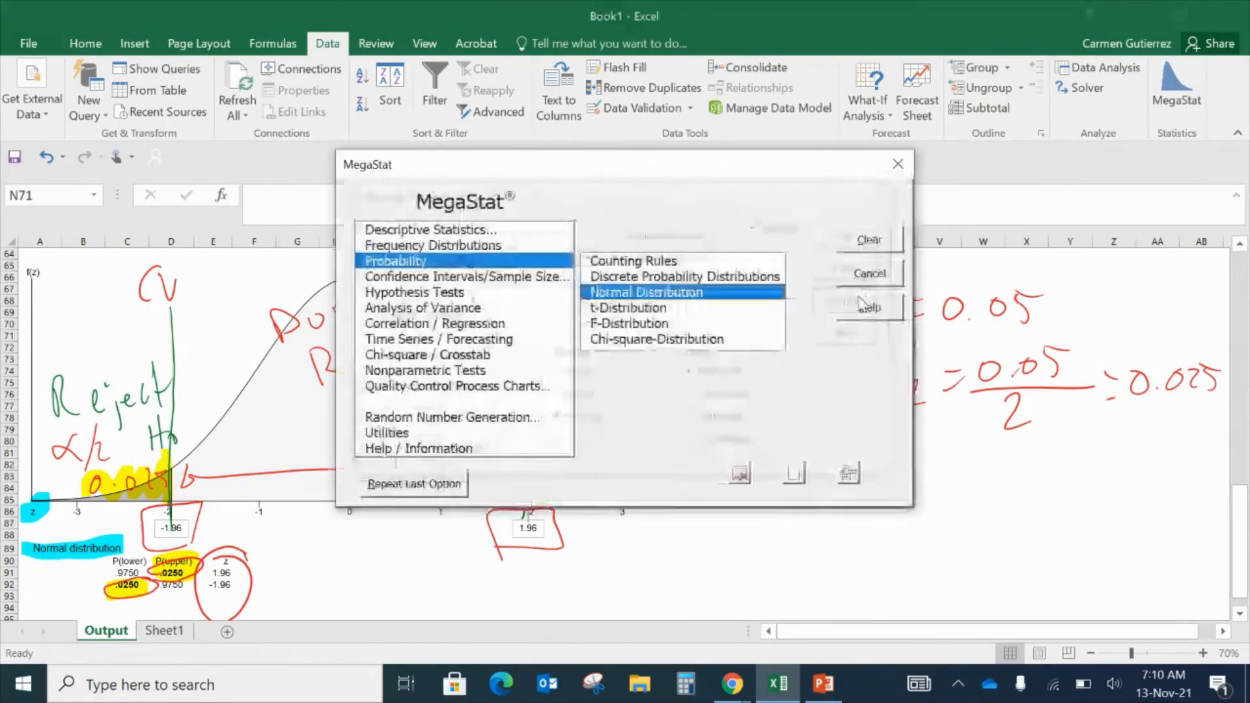
key(Up)
click(435, 259)
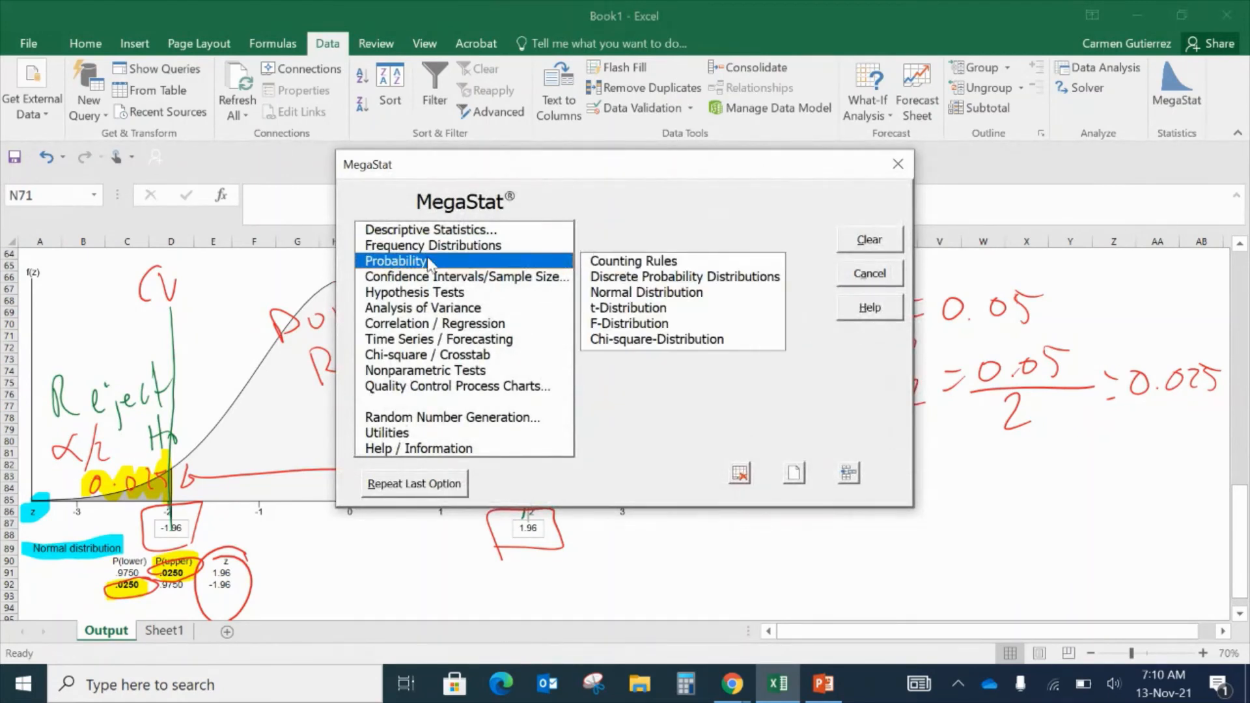
double_click(629, 308)
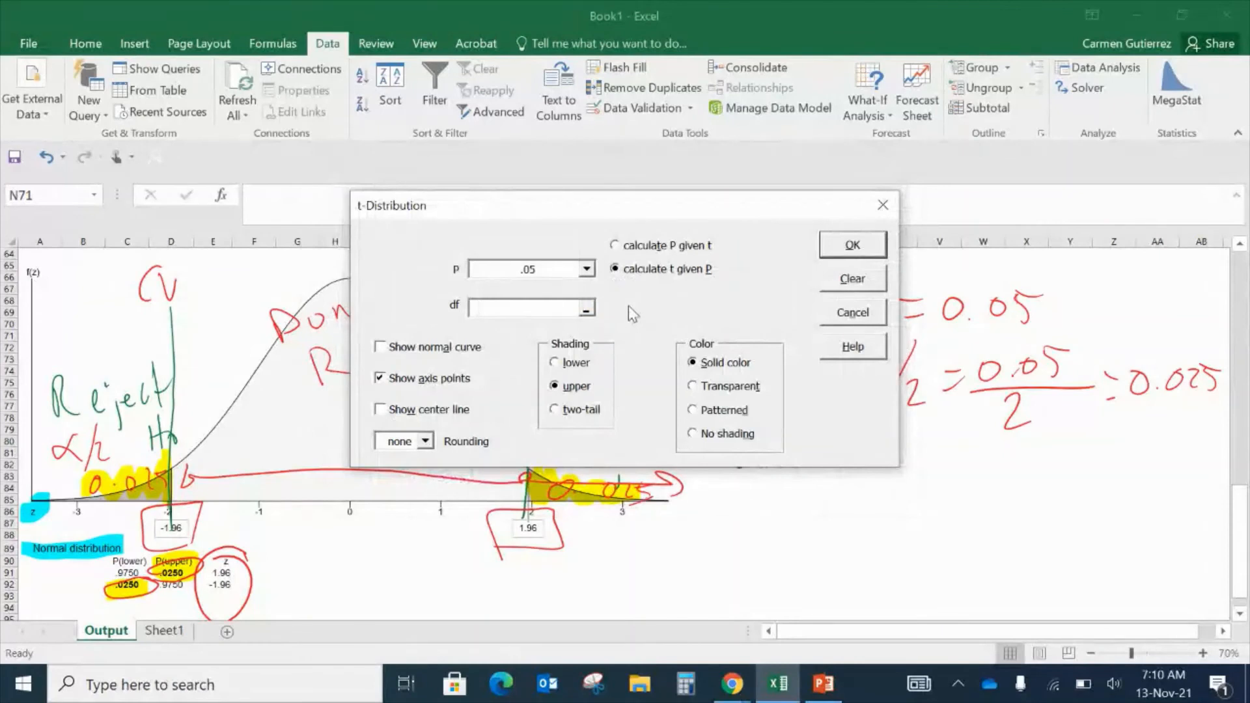
- Try the lower, upper and two-tail shading options and set the degrees of freedom to 29
drag(544, 268, 512, 265)
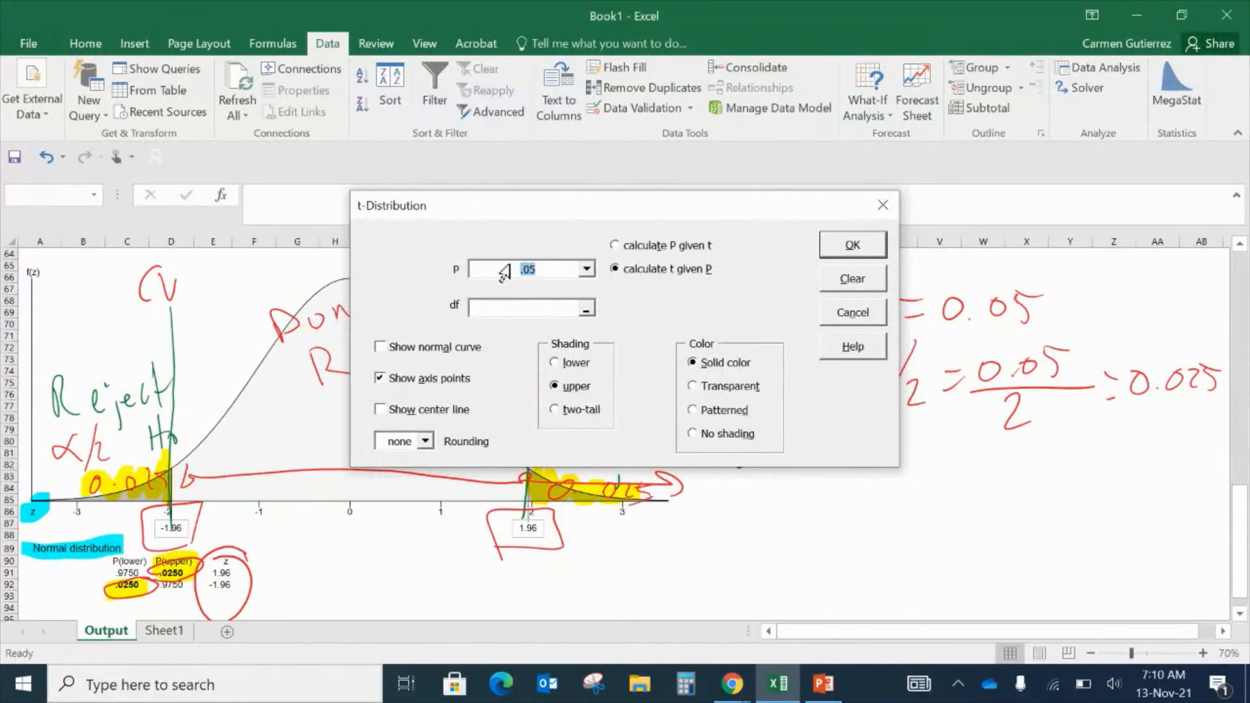
click(573, 362)
click(574, 391)
click(576, 410)
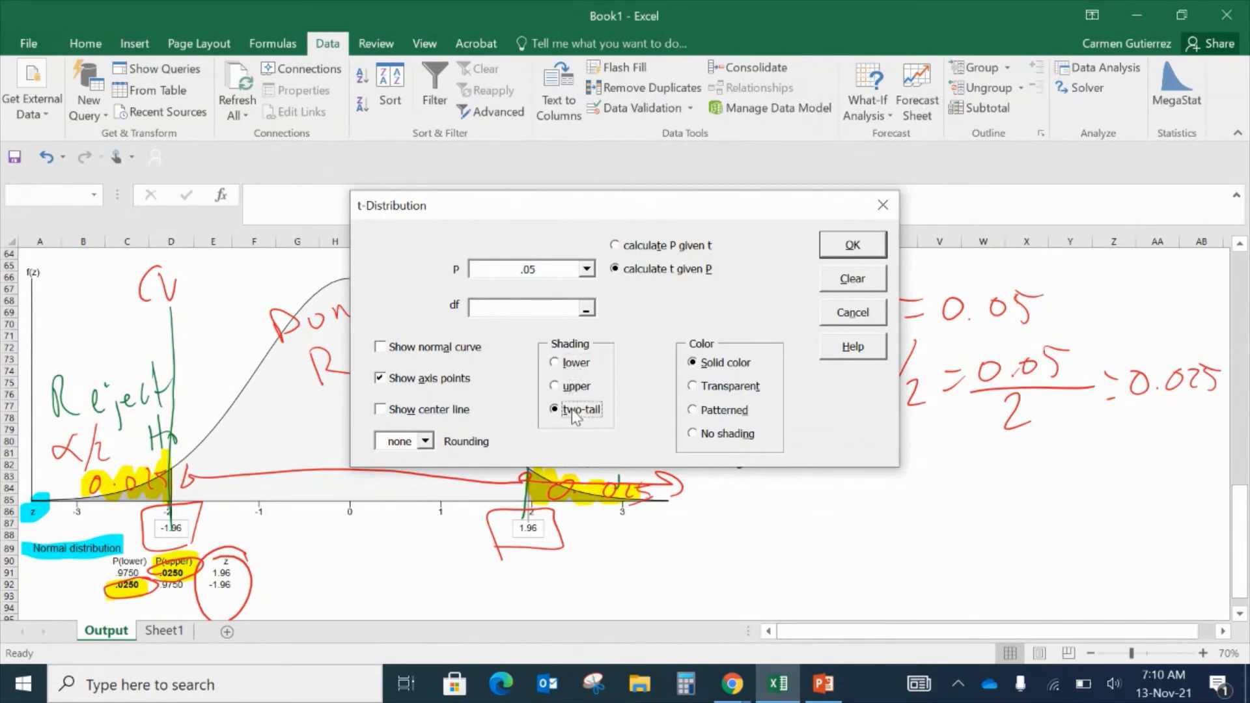
click(578, 366)
click(552, 308)
text(29)
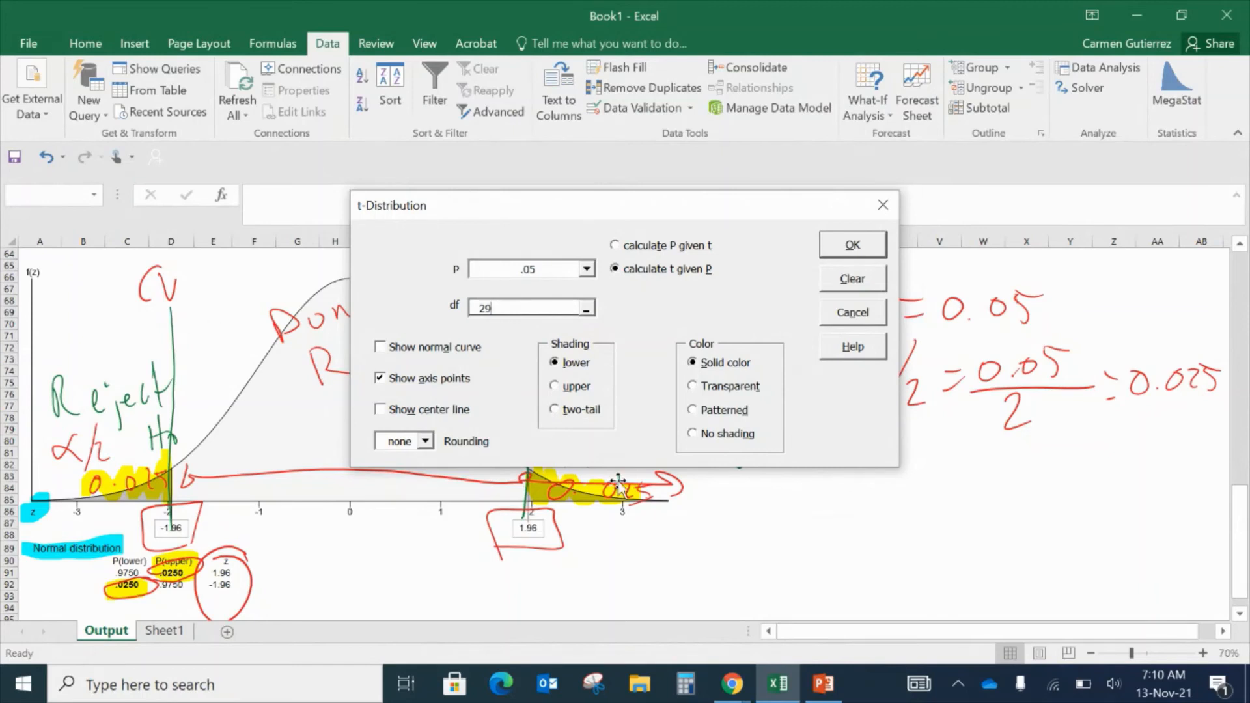
- Choose two-tail shading for the t-distribution and generate its curve and critical values
click(589, 412)
click(570, 307)
drag(540, 307, 420, 324)
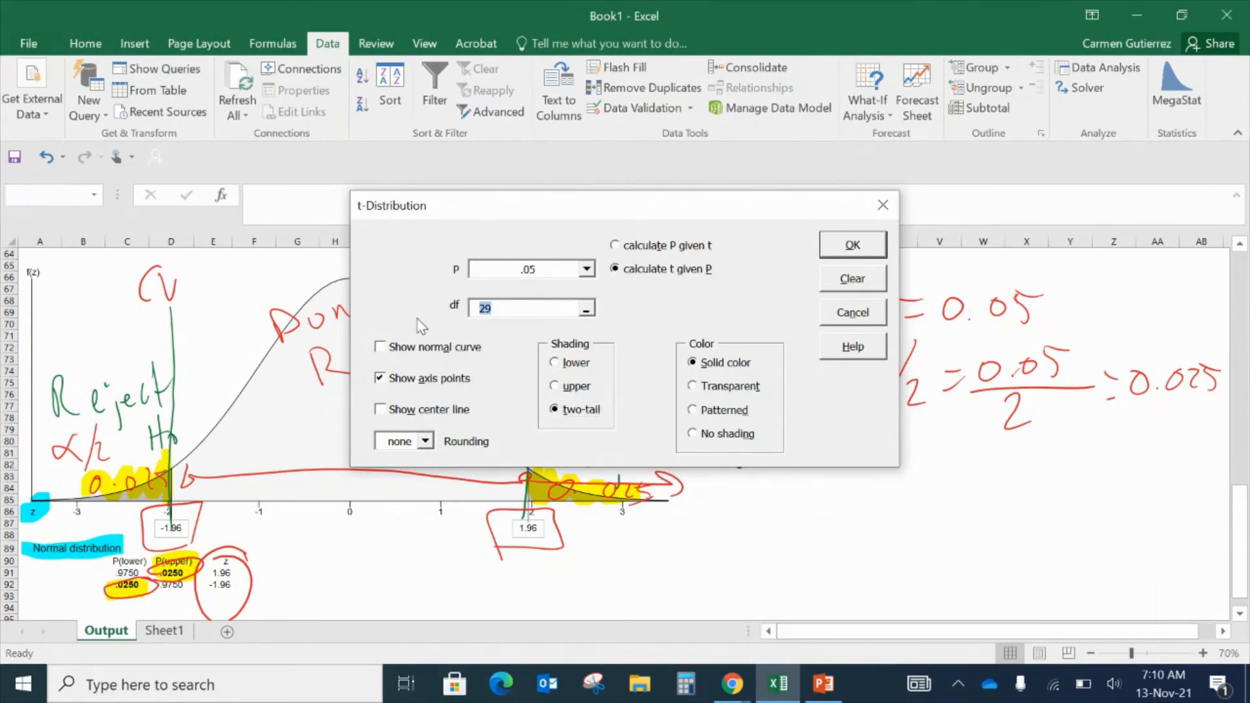
drag(558, 271, 509, 272)
click(488, 312)
drag(488, 313, 462, 309)
click(587, 410)
click(866, 238)
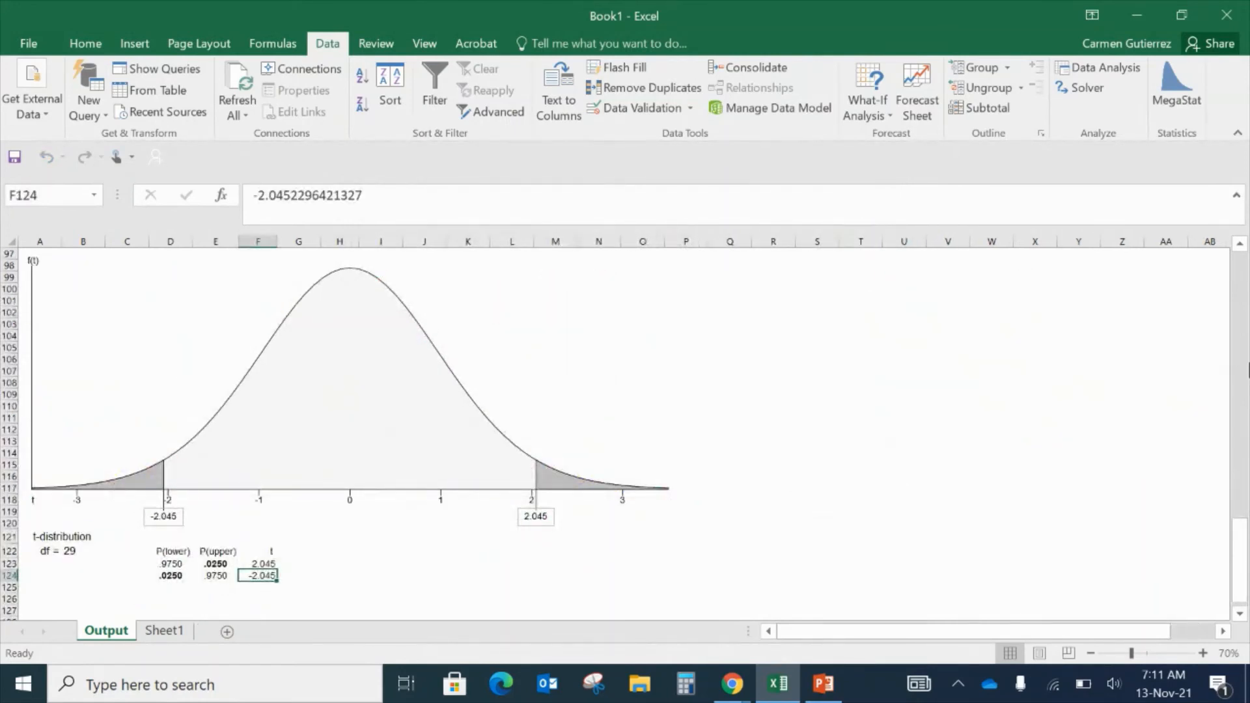
- Highlight the critical value labels 2.045 and -2.045 on the t-distribution chart in yellow
click(812, 405)
click(526, 44)
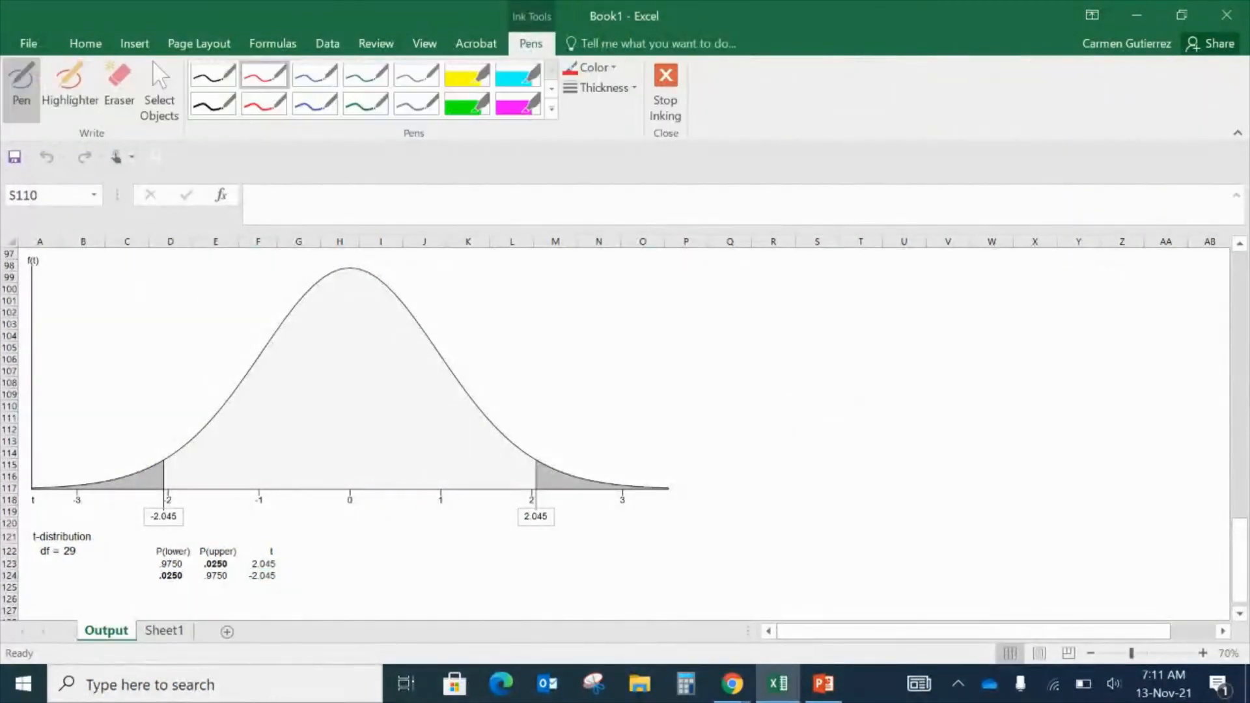
click(70, 84)
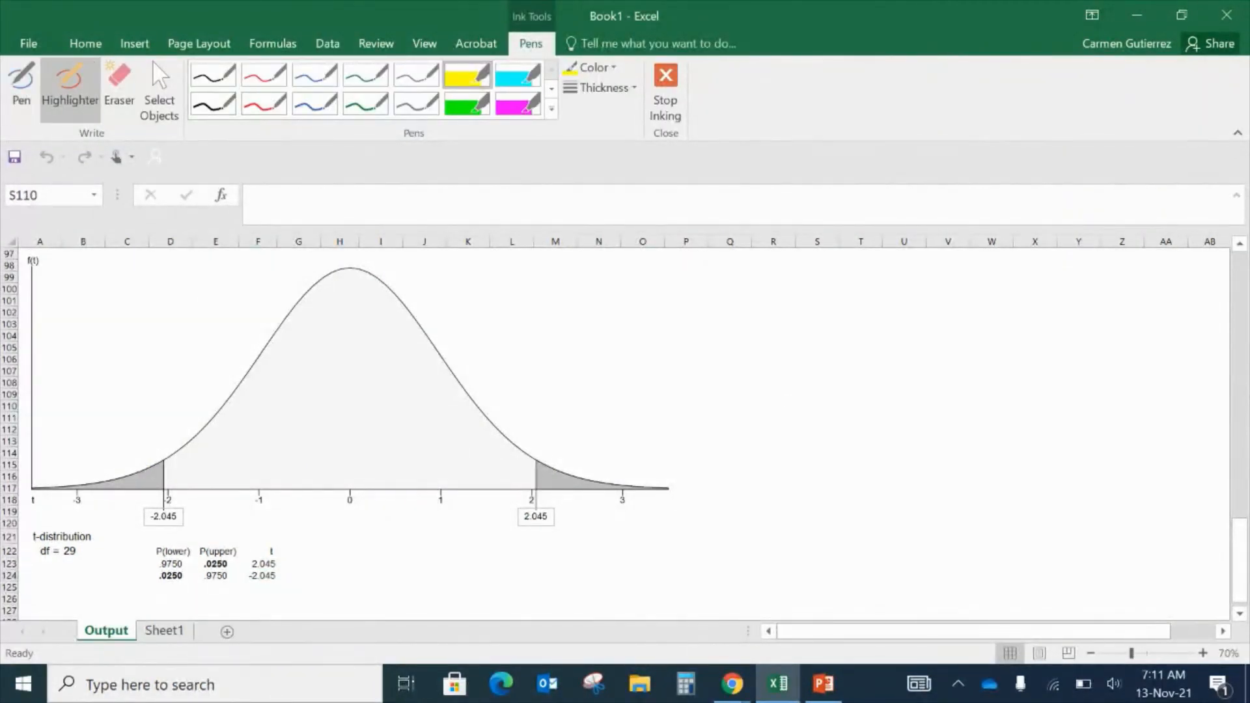
drag(554, 506, 527, 540)
drag(179, 496, 146, 537)
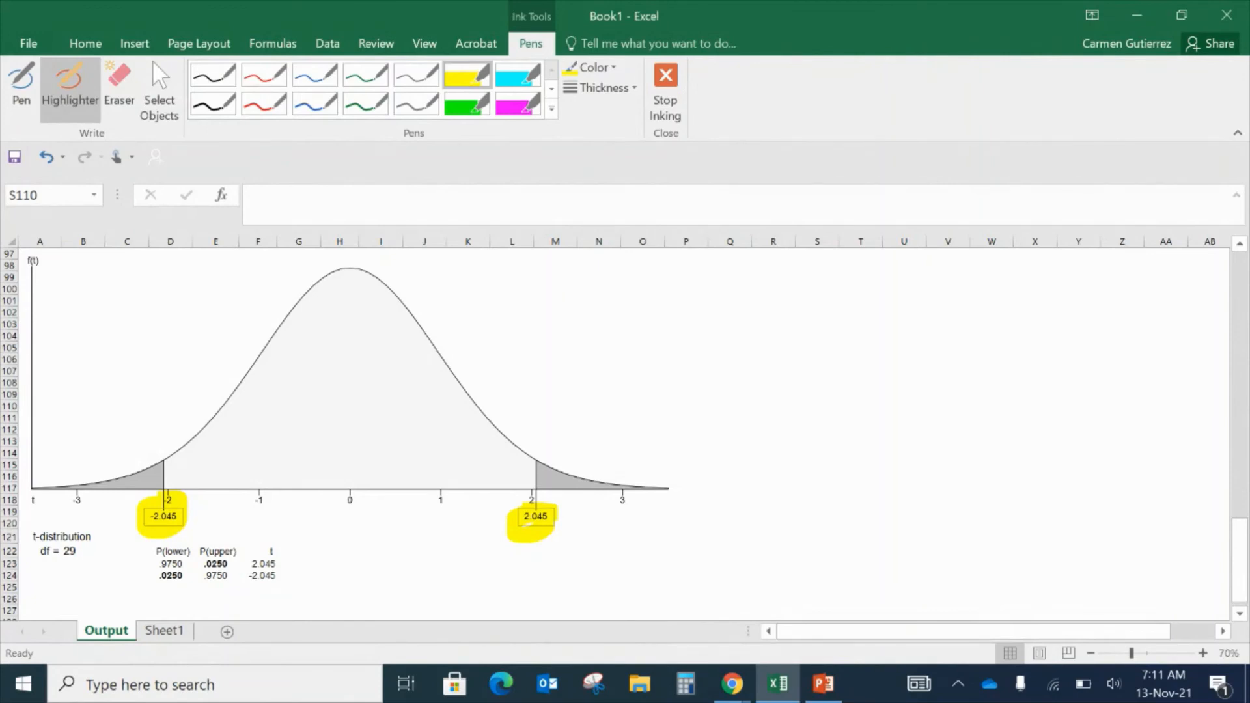
- In black ink, circle the t-distribution's df = 29 and write "n = 30" and "n-1" by it
click(22, 85)
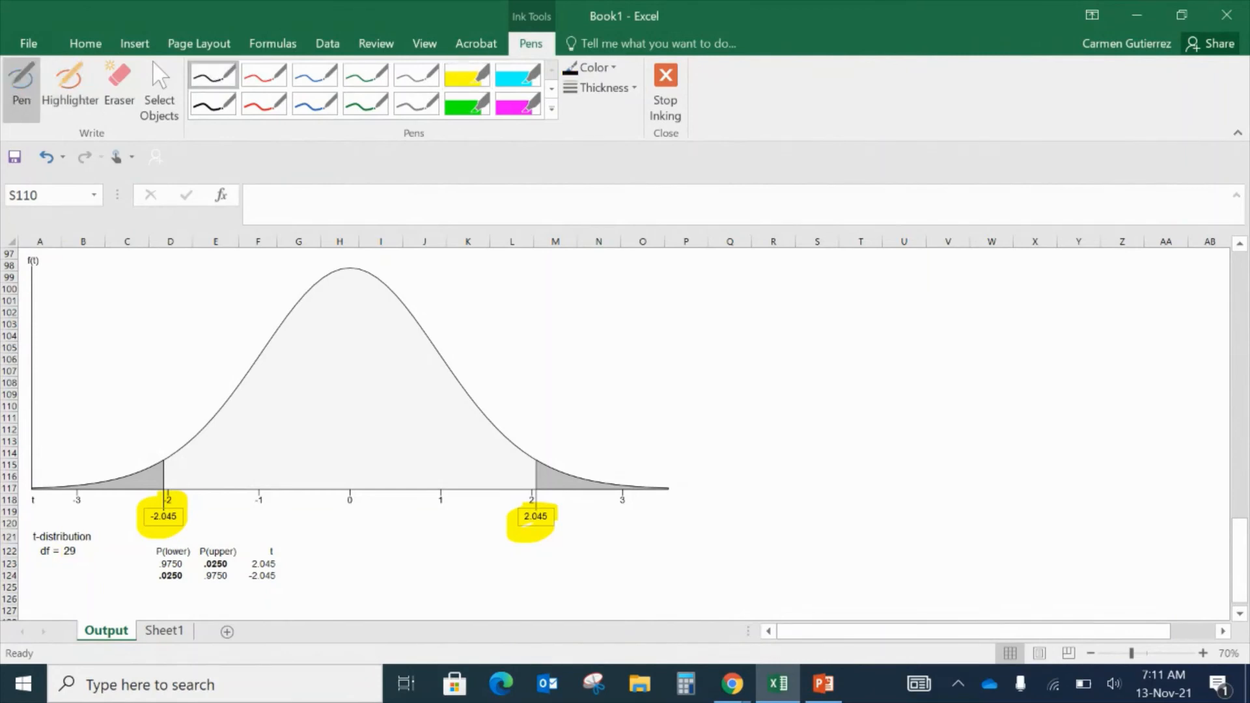
mouse_move(77, 523)
mouse_down()
mouse_move(53, 588)
mouse_move(67, 531)
mouse_up()
mouse_move(36, 585)
mouse_down()
mouse_move(54, 616)
mouse_move(68, 595)
mouse_up()
mouse_move(61, 606)
mouse_down()
mouse_move(91, 616)
mouse_move(117, 605)
mouse_up()
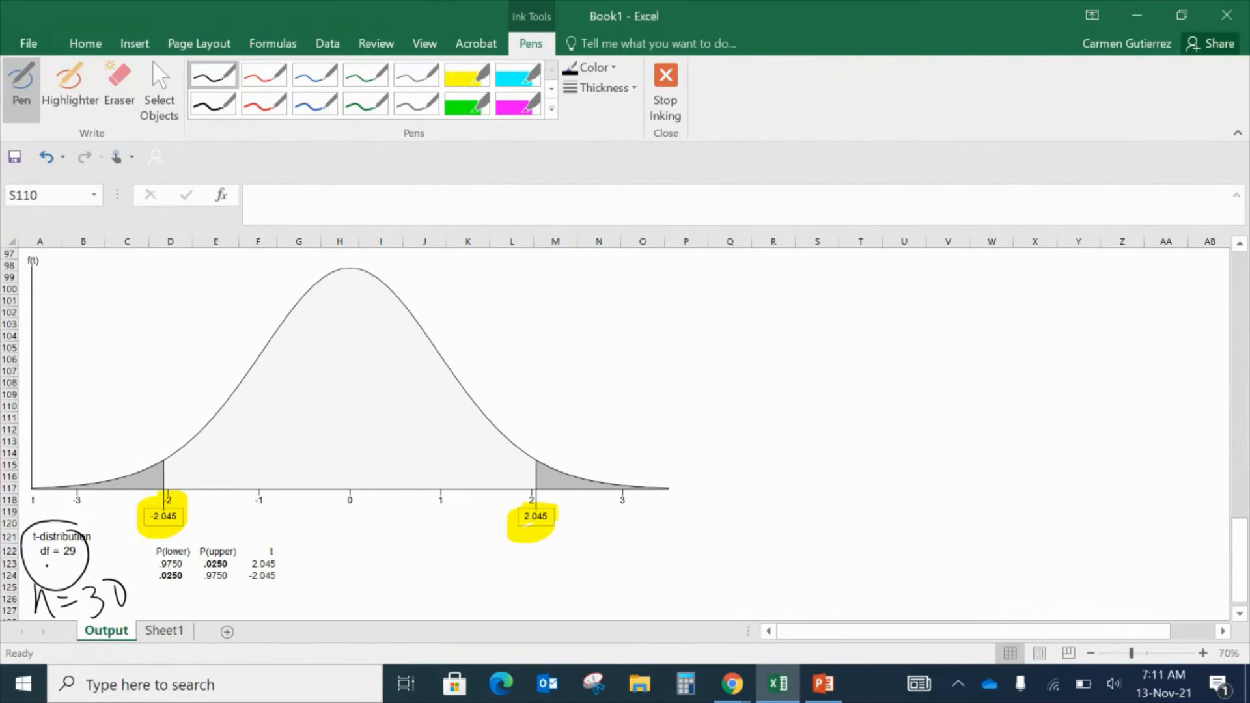
drag(41, 560, 56, 578)
mouse_move(61, 571)
mouse_down()
mouse_move(82, 580)
mouse_move(34, 554)
mouse_move(89, 546)
mouse_up()
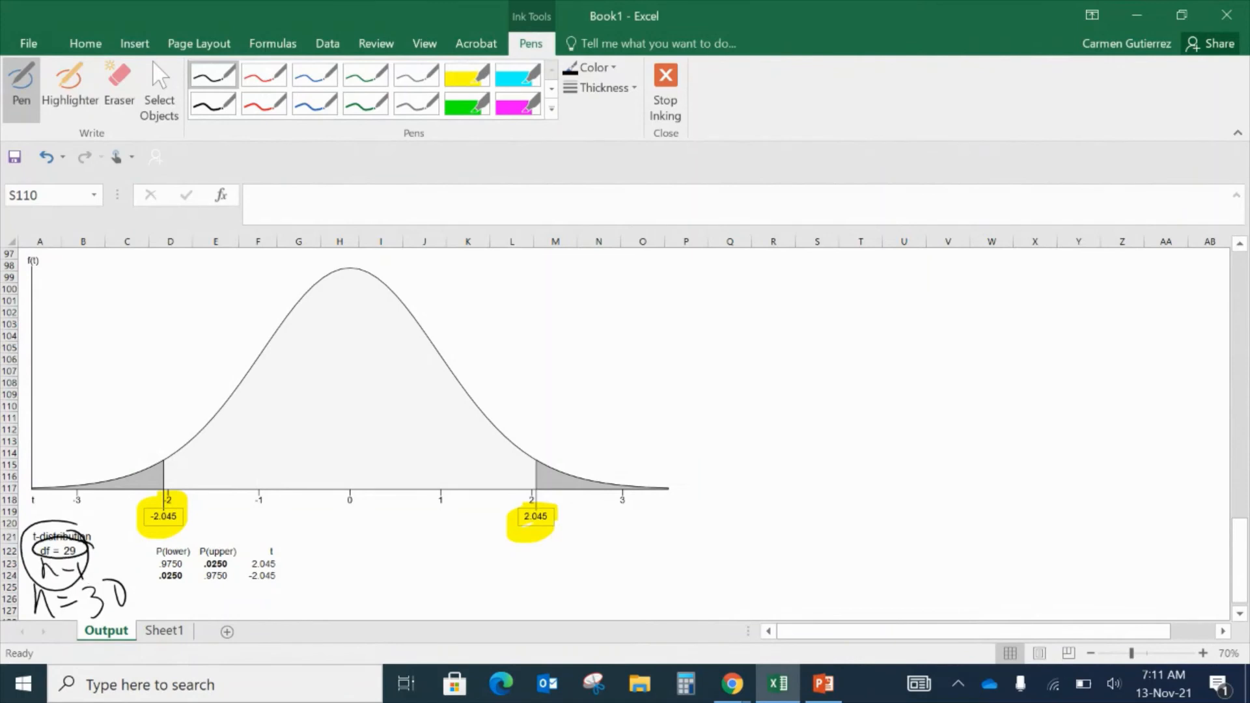
- Draw black vertical lines at 2.045 and -2.045 and label each one "t CV"
drag(539, 502, 545, 409)
drag(522, 346, 515, 383)
mouse_move(533, 356)
mouse_down()
mouse_move(547, 369)
mouse_move(552, 358)
mouse_up()
drag(531, 281, 534, 326)
drag(509, 311, 545, 300)
drag(162, 401, 163, 492)
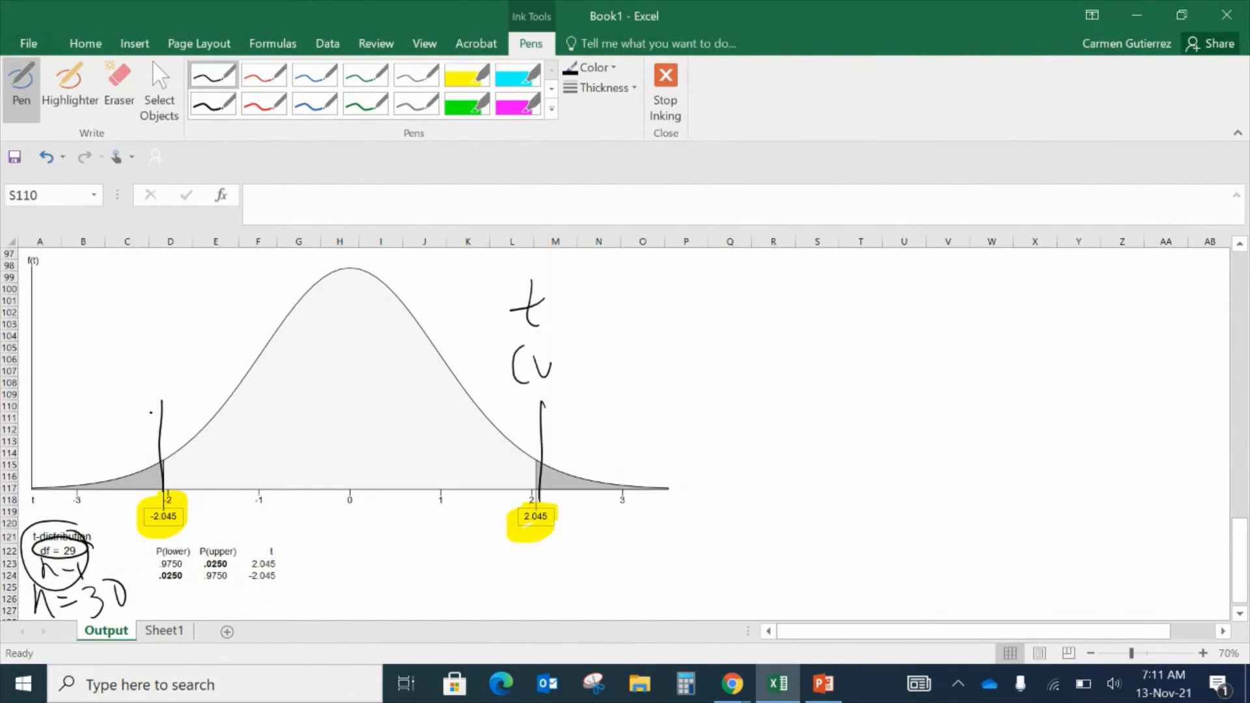
mouse_move(147, 299)
mouse_down()
mouse_move(158, 340)
mouse_move(155, 327)
mouse_move(146, 385)
mouse_move(175, 363)
mouse_up()
- Write "Do not Reject H0" in black inside the middle region of the t curve
mouse_move(292, 371)
mouse_down()
mouse_move(298, 393)
mouse_move(330, 384)
mouse_up()
mouse_move(355, 372)
mouse_down()
mouse_move(359, 355)
mouse_move(385, 364)
mouse_up()
drag(395, 313, 398, 348)
drag(387, 341, 422, 325)
mouse_move(311, 419)
mouse_down()
mouse_move(319, 458)
mouse_move(339, 449)
mouse_up()
mouse_move(353, 426)
mouse_down()
mouse_move(347, 447)
mouse_move(372, 479)
mouse_move(397, 421)
mouse_up()
drag(410, 411, 398, 434)
drag(424, 376, 409, 427)
drag(422, 399, 433, 393)
drag(417, 443, 430, 483)
mouse_move(434, 446)
mouse_down()
mouse_move(444, 479)
mouse_move(461, 469)
mouse_up()
- Write "Reject H0" in black above the right tail of the t curve
mouse_move(574, 428)
mouse_down()
mouse_move(579, 461)
mouse_move(635, 460)
mouse_up()
drag(638, 423, 639, 432)
mouse_move(645, 449)
mouse_down()
mouse_move(642, 483)
mouse_move(662, 464)
mouse_up()
drag(679, 443, 677, 463)
drag(683, 412, 681, 459)
mouse_move(676, 446)
mouse_down()
mouse_move(694, 438)
mouse_move(722, 461)
mouse_up()
drag(739, 410, 732, 456)
drag(728, 435, 753, 433)
- Write "Reject H0" over the t curve's left tail and circle the -2.045 and 2.045 labels in black
drag(52, 414, 53, 462)
mouse_move(50, 417)
mouse_down()
mouse_move(95, 440)
mouse_move(102, 425)
mouse_up()
mouse_move(122, 440)
mouse_down()
mouse_move(117, 470)
mouse_move(127, 416)
mouse_move(138, 421)
mouse_up()
mouse_move(156, 375)
mouse_down()
mouse_move(147, 413)
mouse_move(162, 395)
mouse_up()
drag(99, 460, 89, 483)
mouse_move(119, 454)
mouse_down()
mouse_move(112, 479)
mouse_move(109, 465)
mouse_move(134, 473)
mouse_up()
mouse_move(198, 514)
mouse_down()
mouse_move(182, 531)
mouse_move(189, 503)
mouse_up()
mouse_move(568, 501)
mouse_down()
mouse_move(500, 526)
mouse_move(554, 511)
mouse_up()
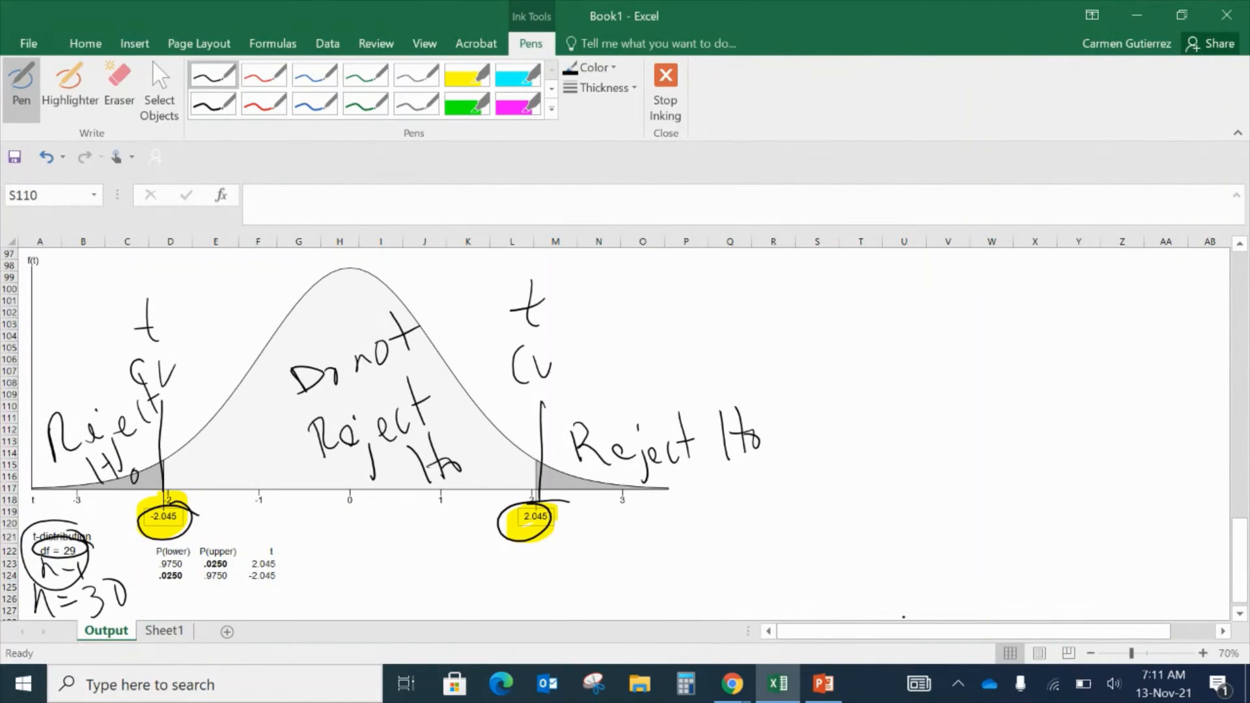
- Return to the annotated normal distribution chart and highlight its 1.96 and -1.96 labels in turquoise
drag(1239, 563, 1236, 478)
click(460, 70)
click(518, 75)
drag(485, 504, 567, 502)
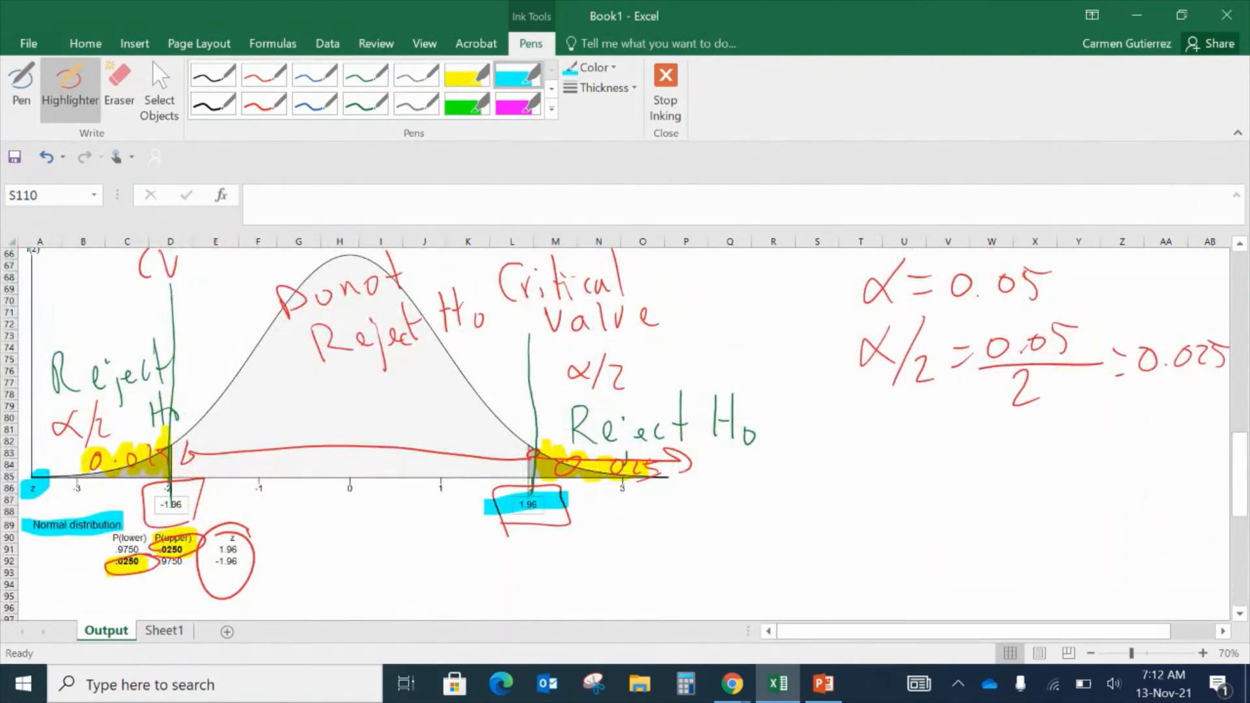
drag(131, 499, 200, 499)
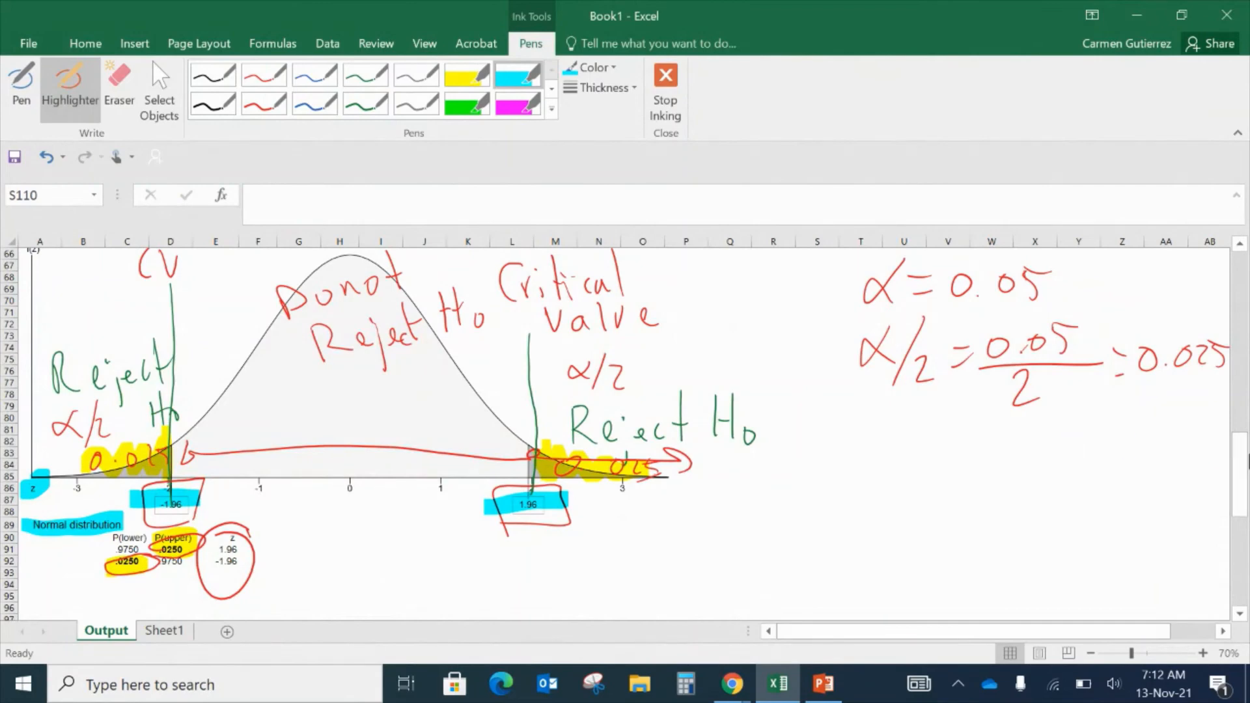
- Return to the annotated t-distribution chart and circle its 2.045 and -2.045 labels in gray ink
drag(1228, 459, 1223, 564)
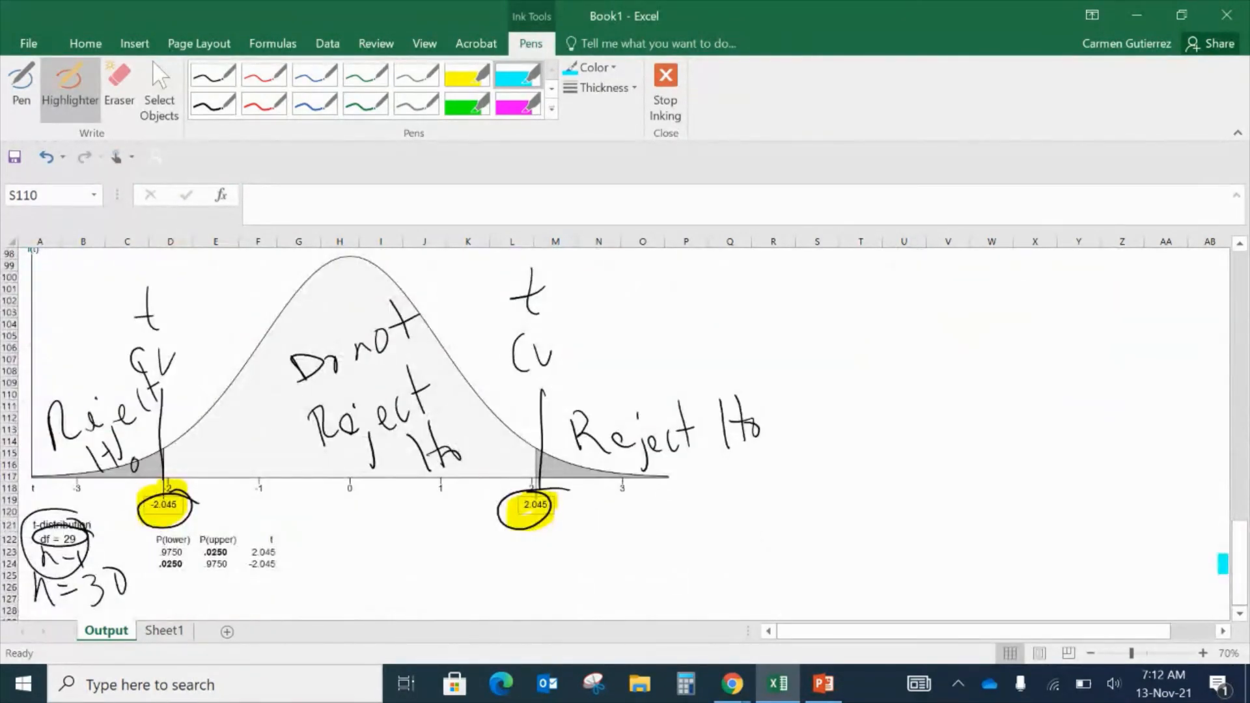
click(416, 74)
mouse_move(573, 493)
mouse_down()
mouse_move(565, 525)
mouse_move(572, 497)
mouse_up()
drag(198, 493, 200, 500)
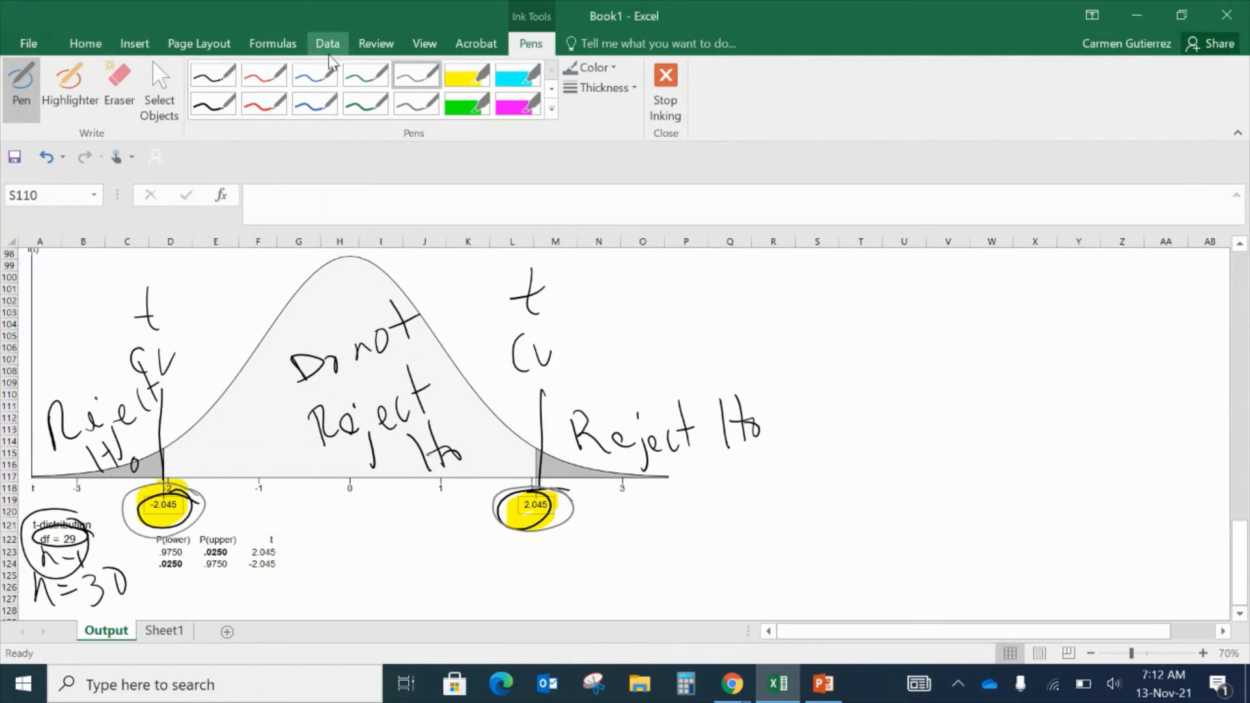
- Open MegaStat's Normal Distribution tool and set it to calculate z given P with a probability of .05
click(330, 49)
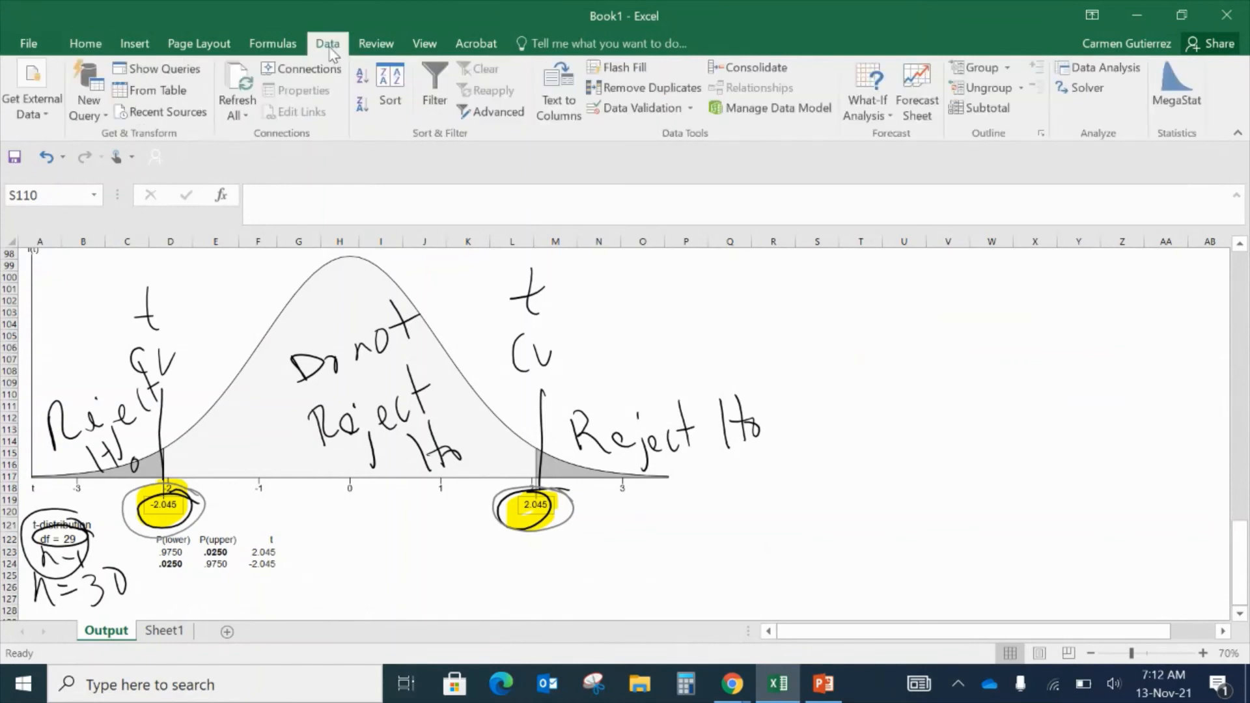
click(1175, 84)
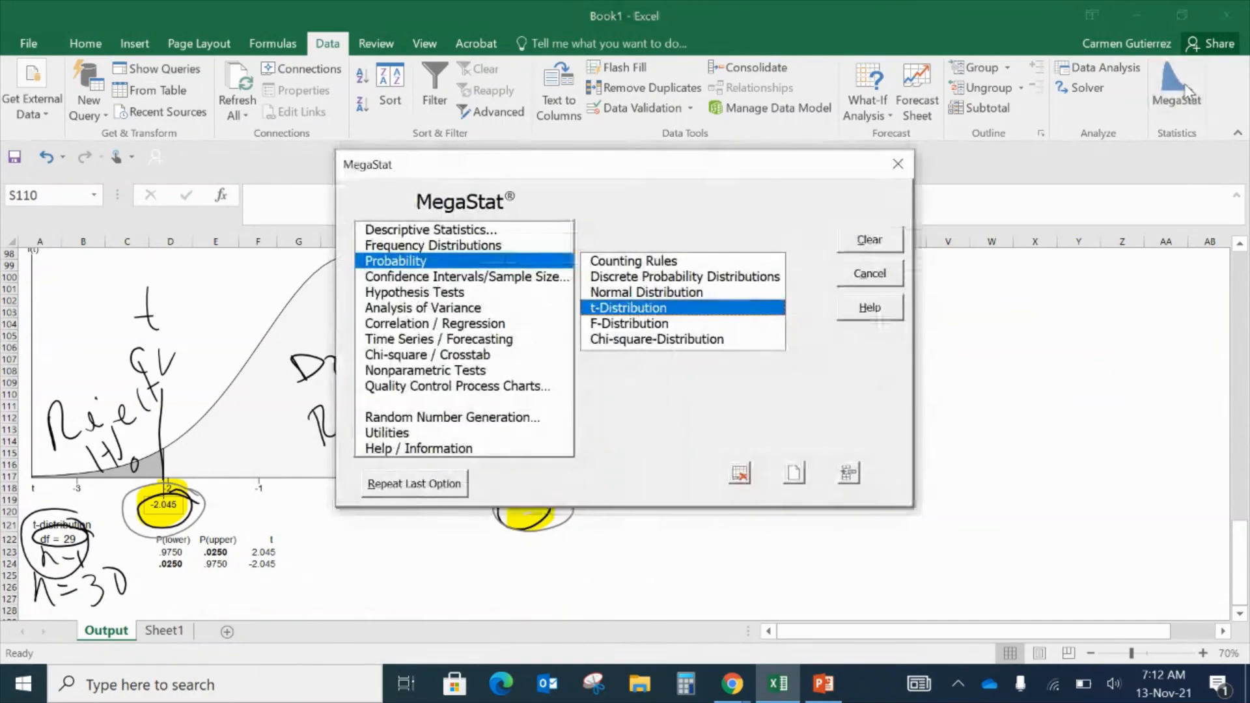
double_click(656, 292)
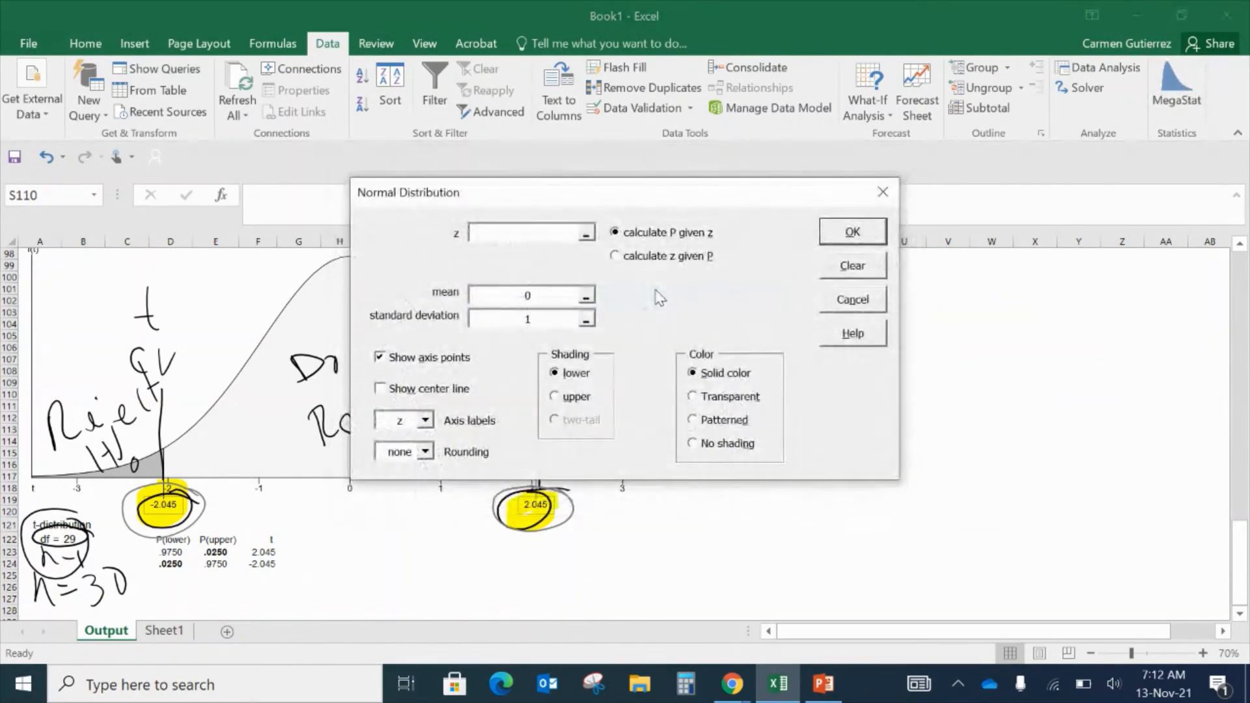
click(645, 257)
text(.05)
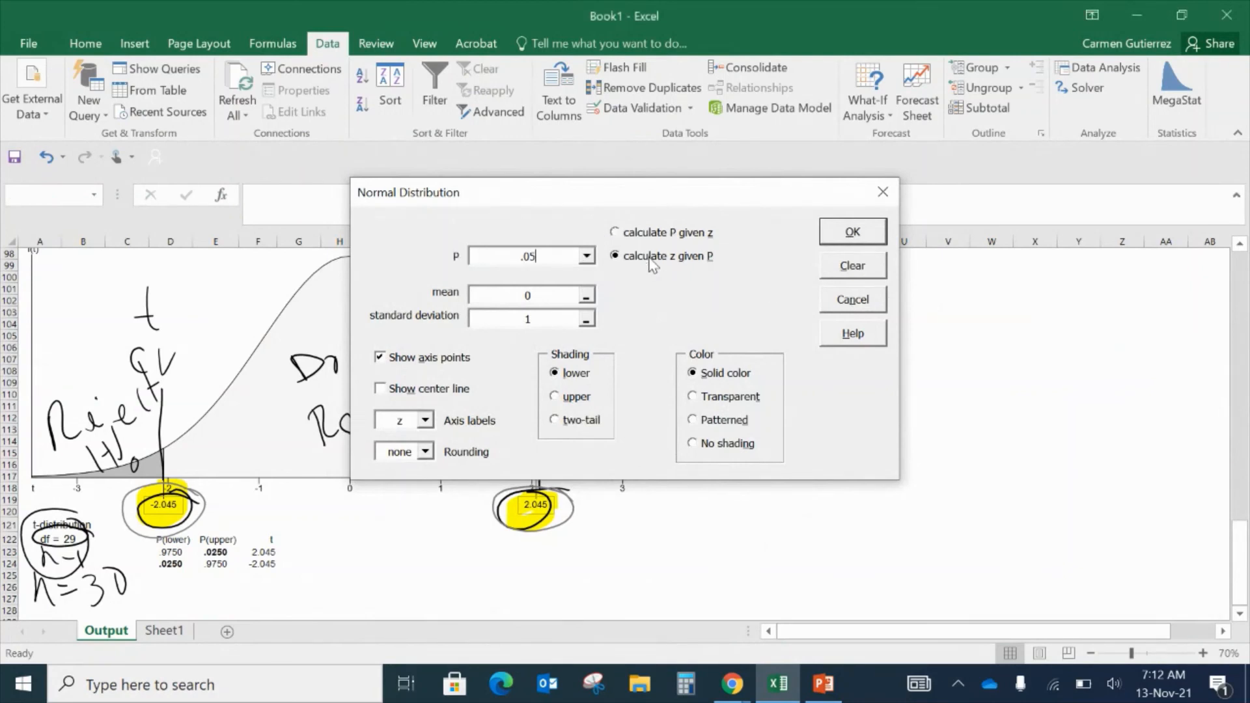
drag(563, 252, 455, 246)
- Try the upper, lower and two-tail shading options for the normal distribution, and leave without generating a chart
click(567, 397)
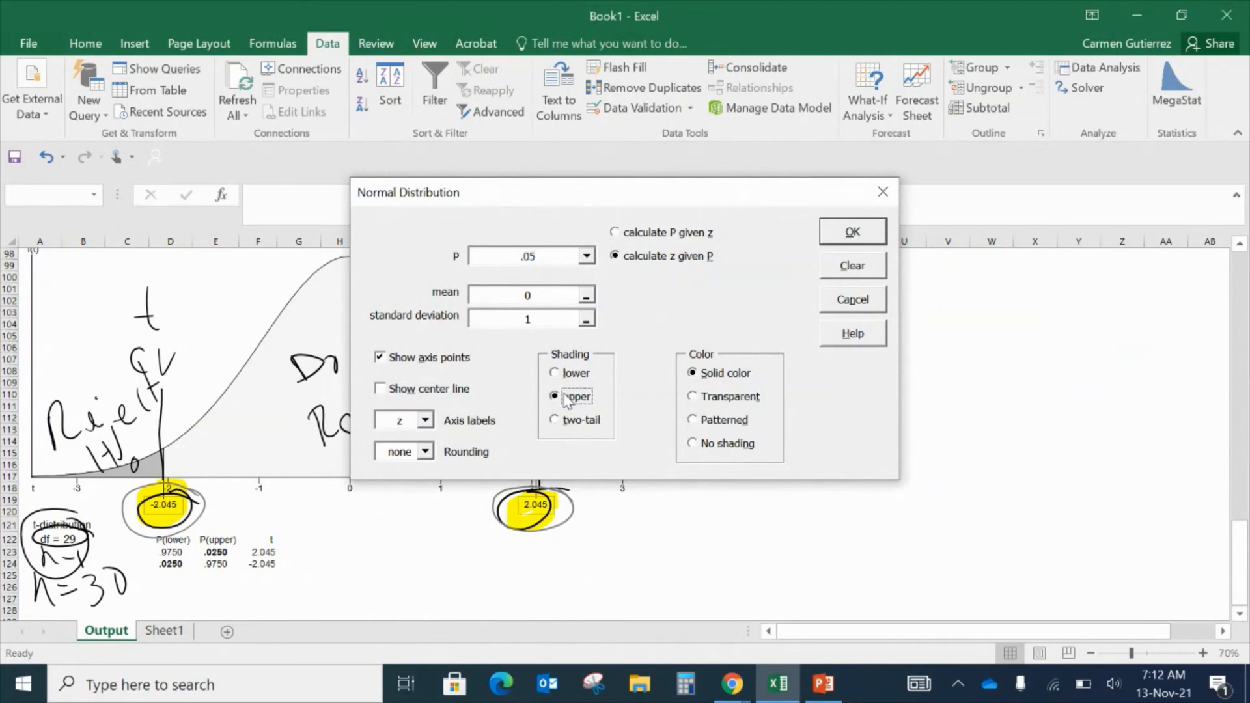
click(565, 423)
click(570, 397)
click(571, 378)
click(570, 398)
click(573, 423)
click(865, 299)
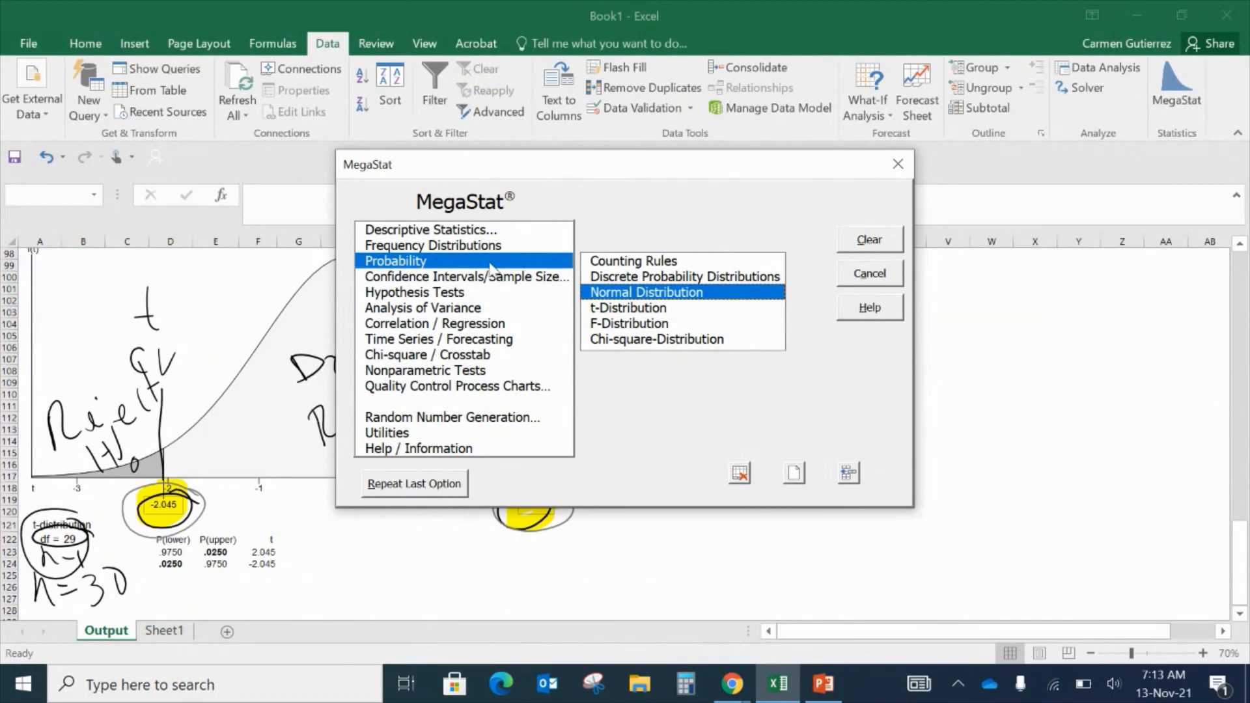
- Open MegaStat's t-Distribution tool, try both calculation modes ending on t given P, and exit MegaStat without generating output
double_click(668, 308)
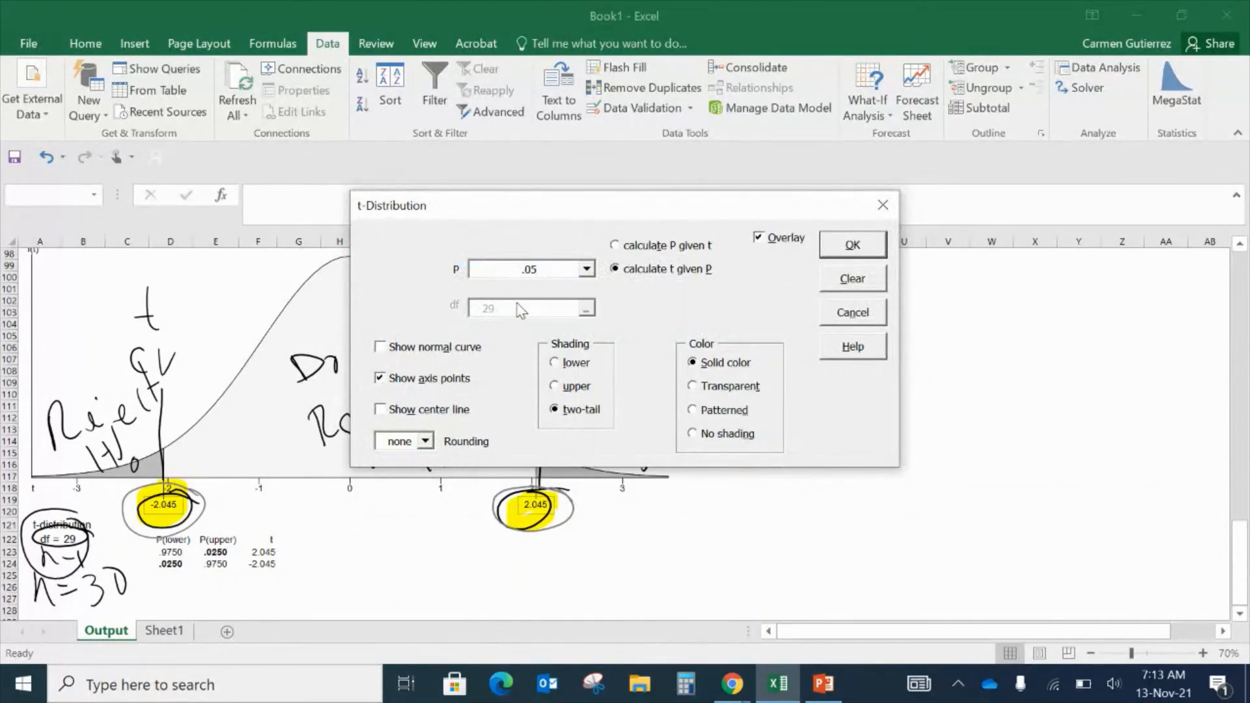
click(661, 246)
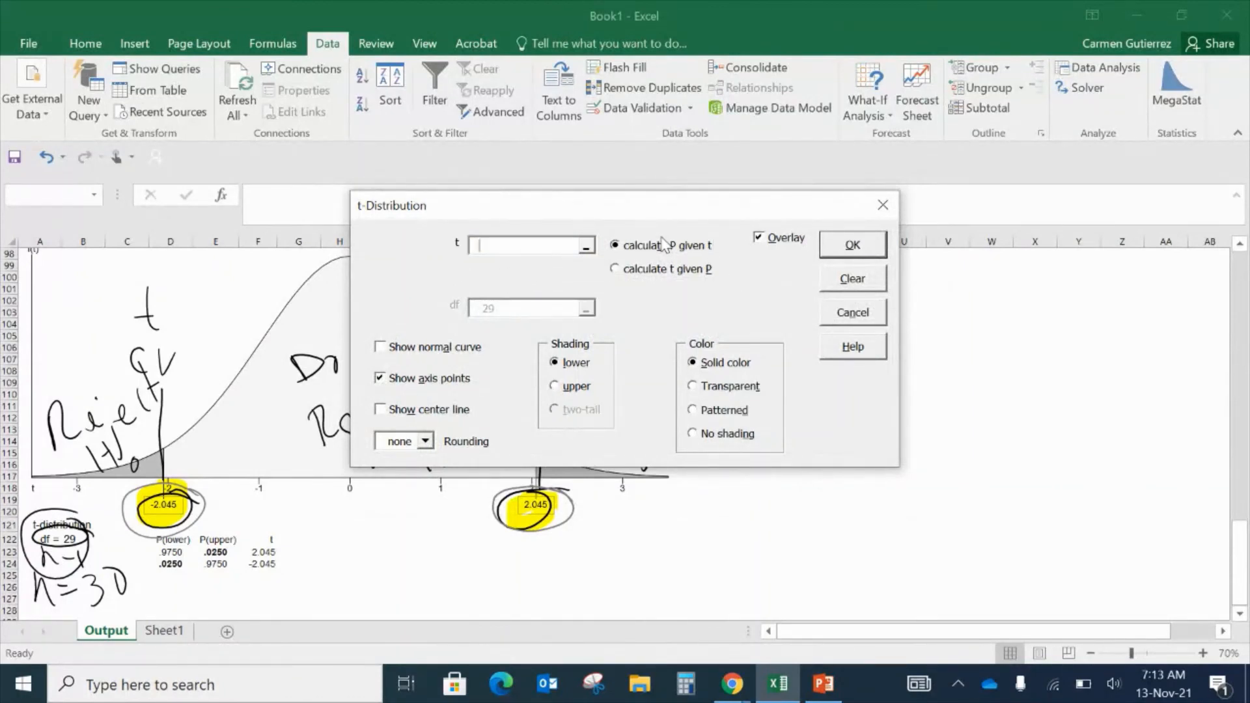
click(662, 270)
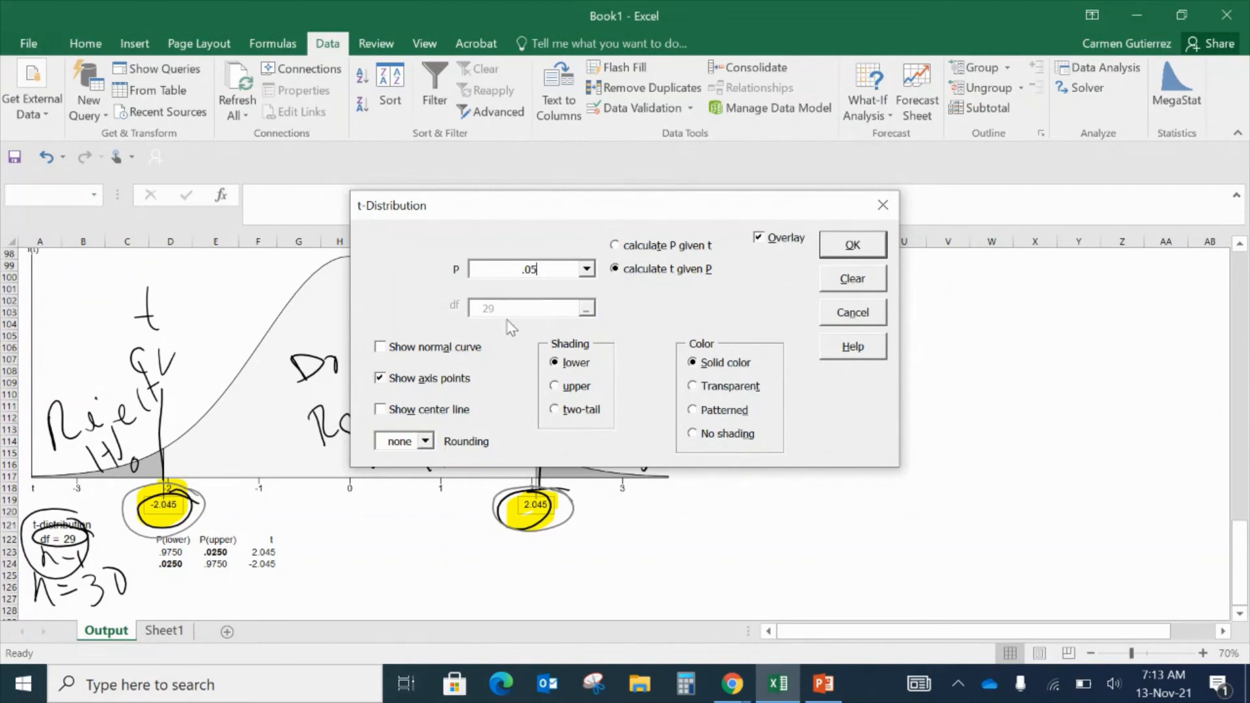
click(866, 311)
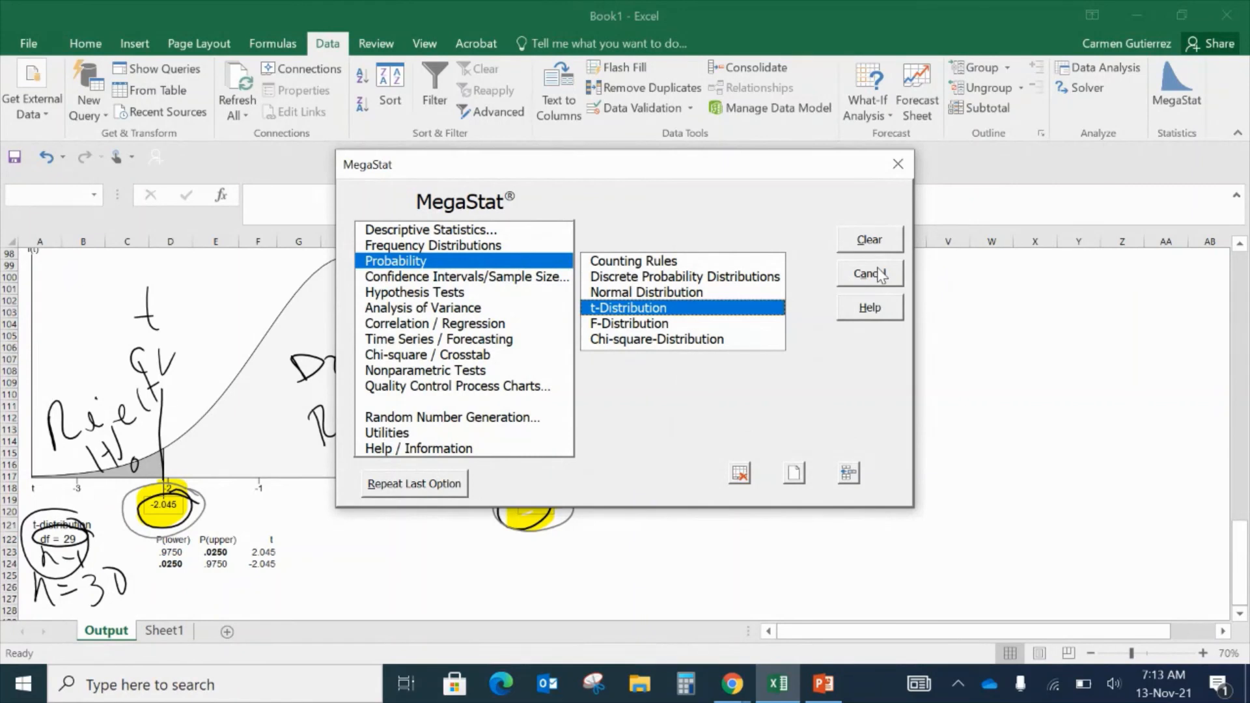
click(875, 274)
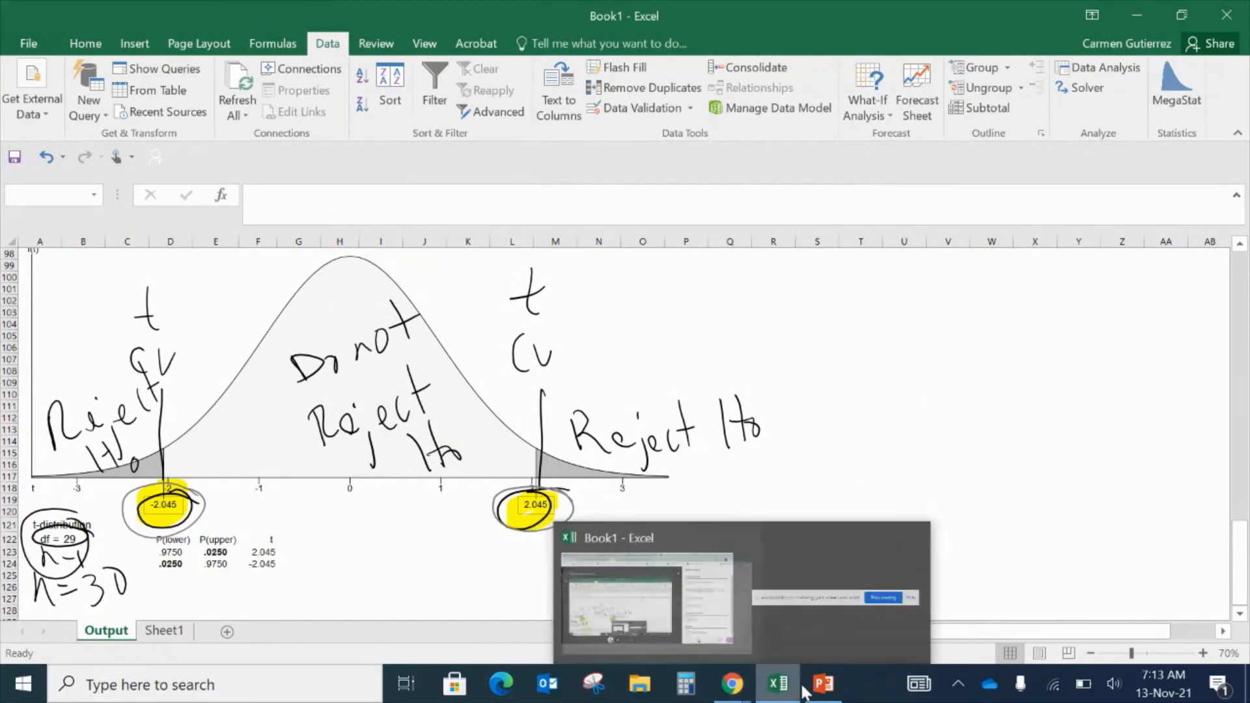
- Switch to the PowerPoint two-tailed test slide show, draw red vertical lines at both critical values, and circle 1.96 and -1.96
click(823, 683)
click(1053, 653)
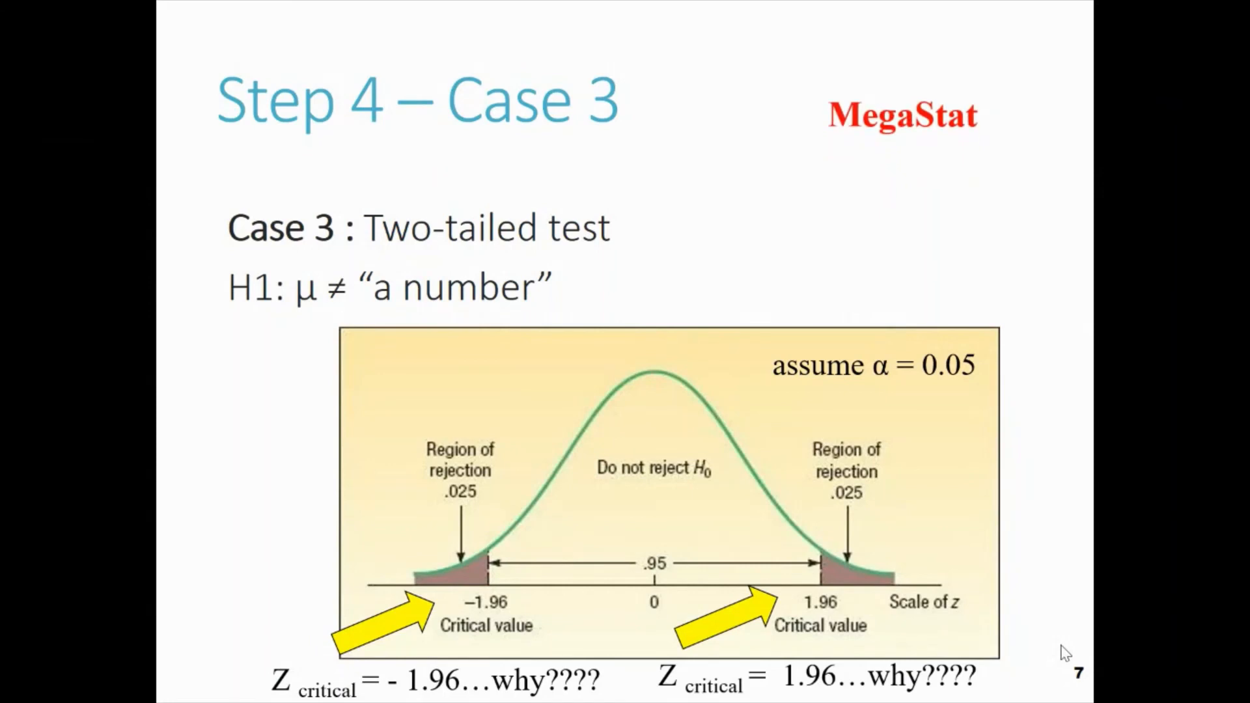
drag(818, 456, 822, 612)
drag(484, 434, 490, 605)
mouse_move(857, 594)
mouse_down()
mouse_move(781, 641)
mouse_move(823, 565)
mouse_up()
mouse_move(498, 575)
mouse_down()
mouse_move(529, 602)
mouse_move(495, 586)
mouse_up()
- Write "α/2" in red beside the right and left rejection regions of the slide's curve
drag(883, 510, 885, 553)
drag(900, 521, 913, 542)
click(916, 539)
drag(399, 520, 399, 538)
mouse_move(423, 503)
mouse_down()
mouse_move(415, 557)
mouse_move(451, 542)
mouse_up()
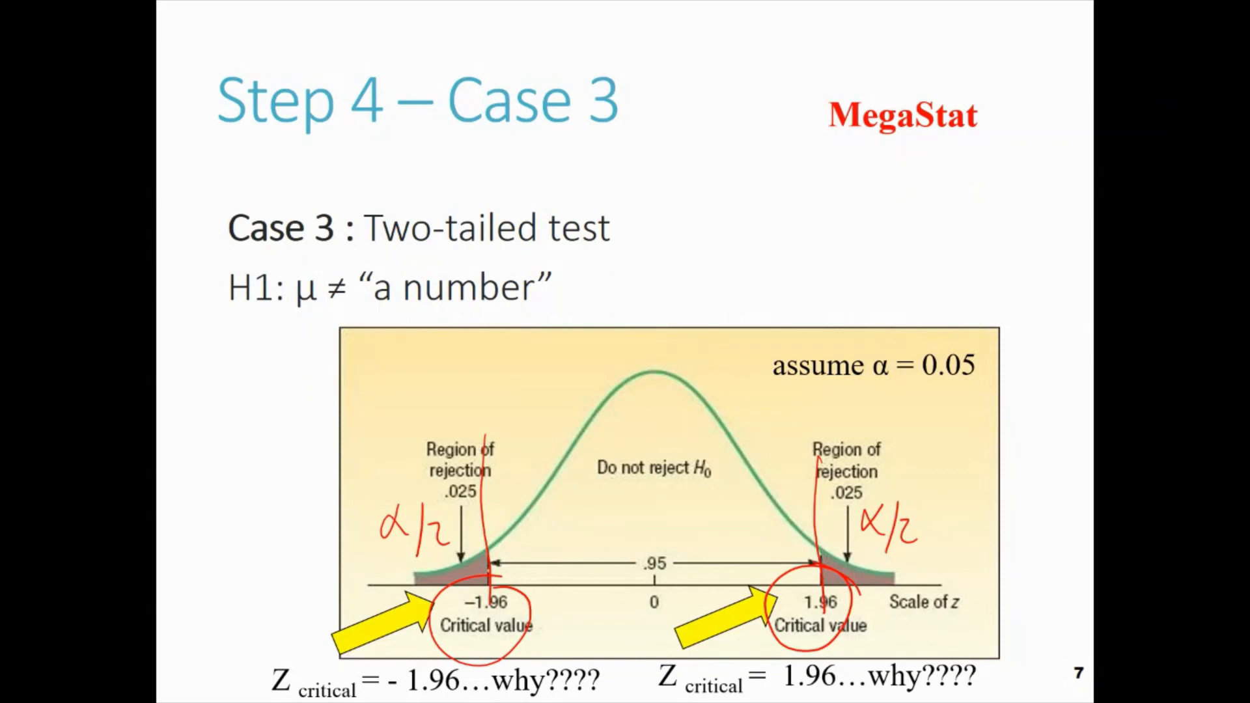
- Advance to the One-Tail vs. Two-Tail Tests slide and draw red vertical dividers between its three distribution graphs
key(Right)
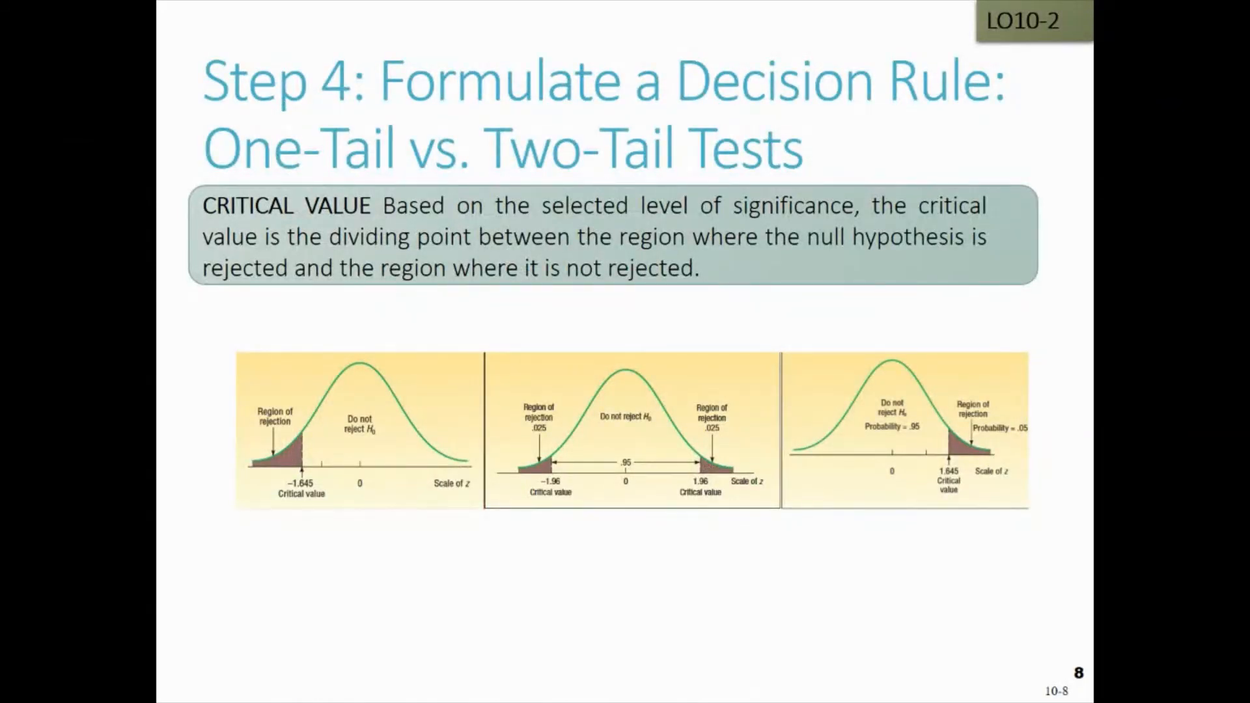
drag(482, 275, 492, 589)
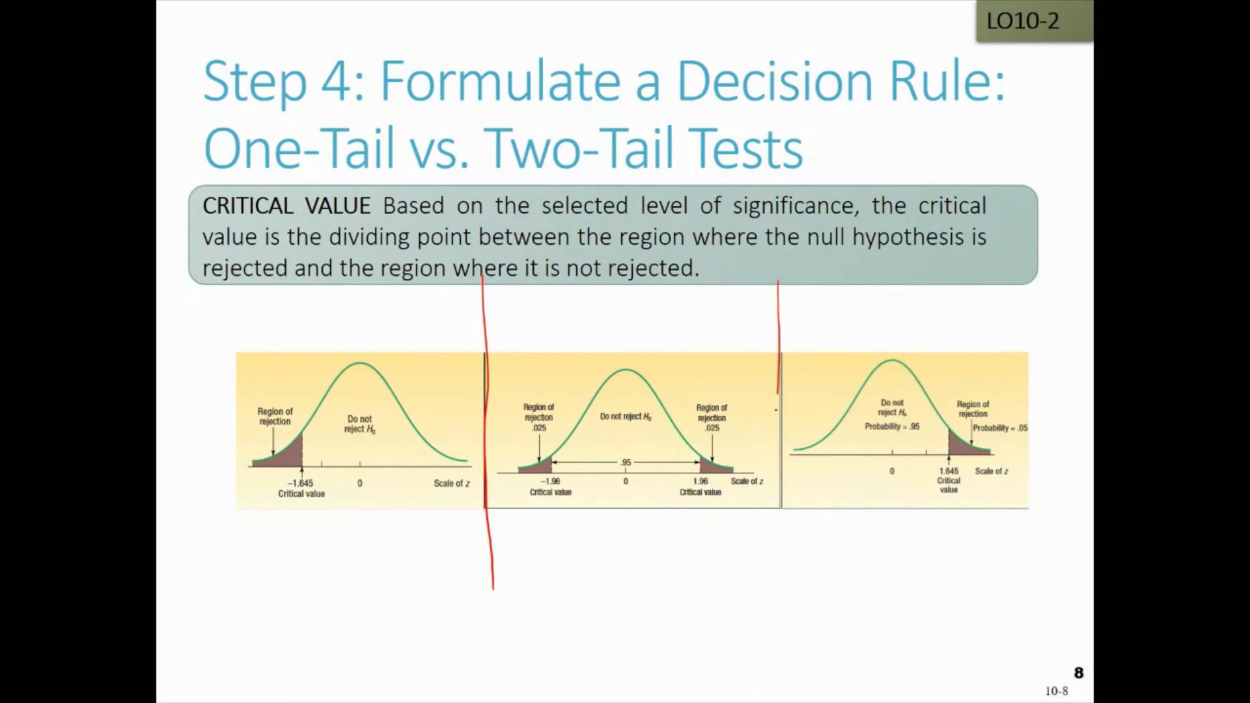